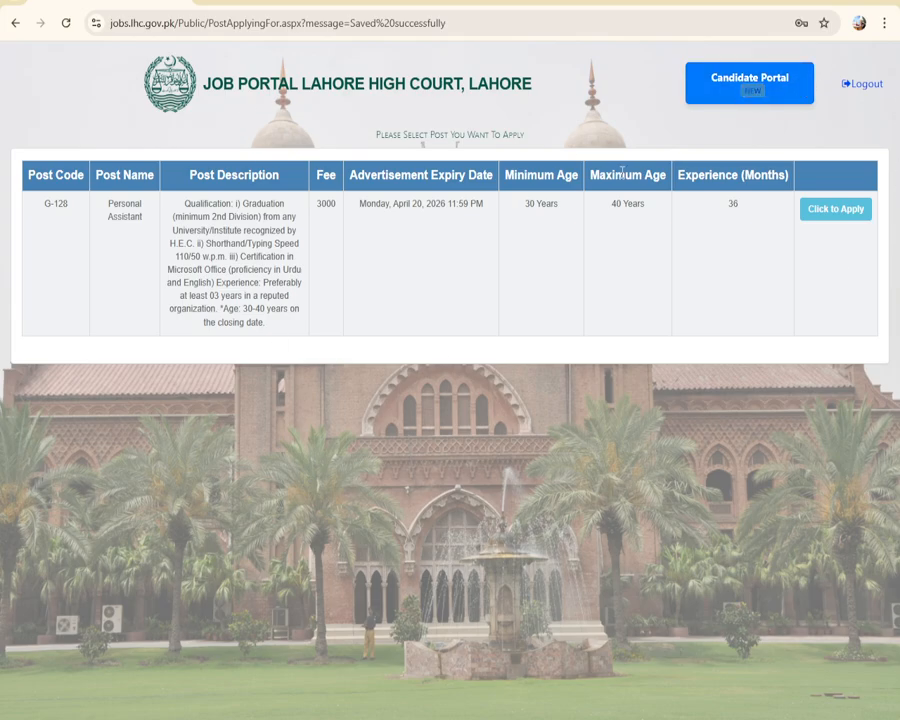
- Start the application for the Personal Assistant post (G-128) and confirm having read the post instructions, continuing to the basic information form
click(829, 212)
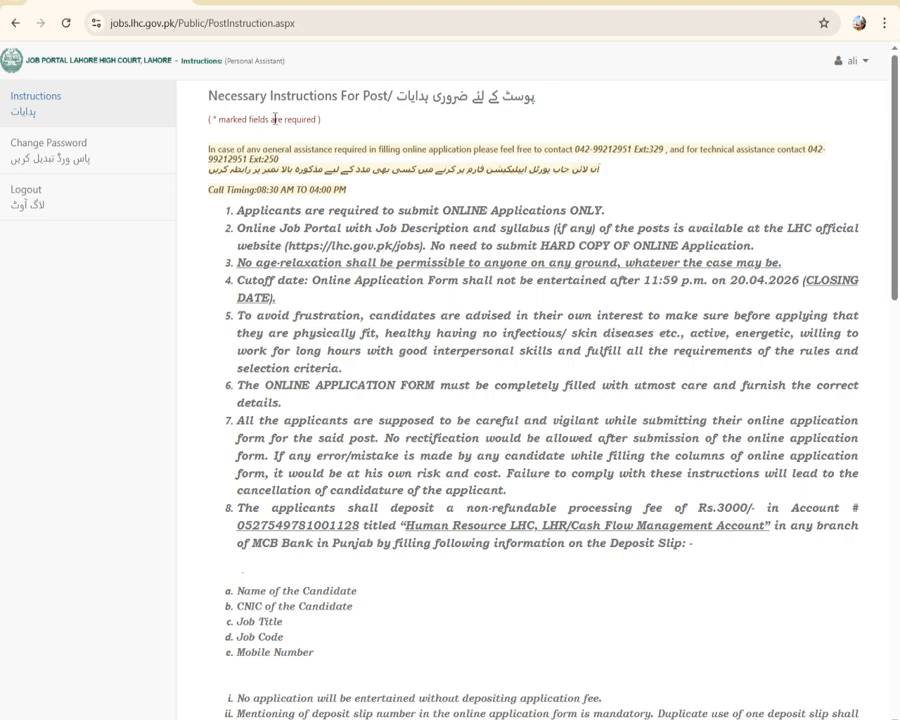
scroll(260, 265, down, 15)
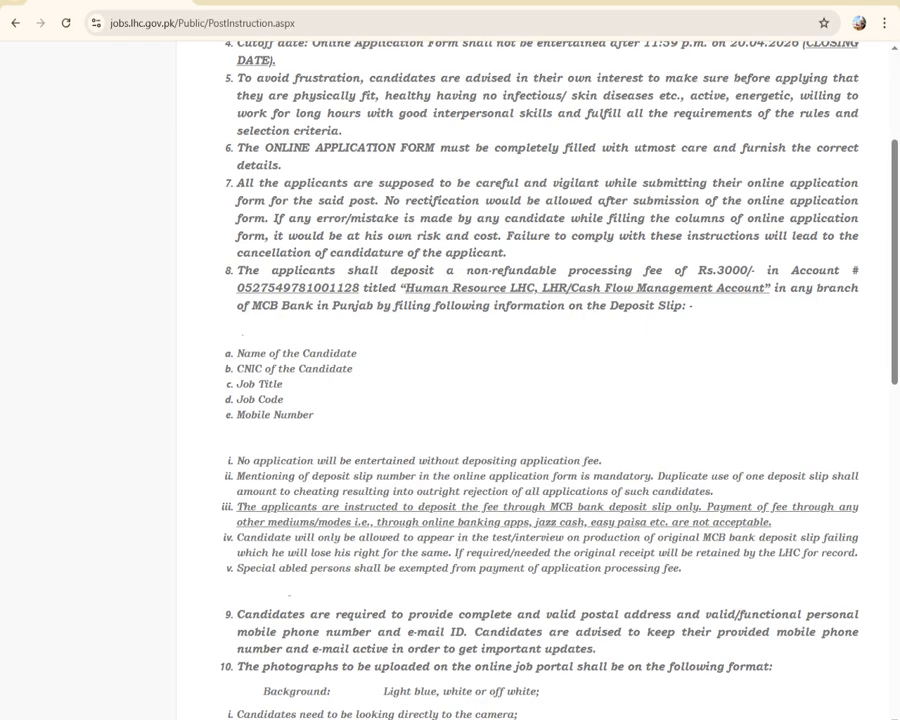
key(ctrl+a)
click(516, 432)
scroll(508, 430, up, 8)
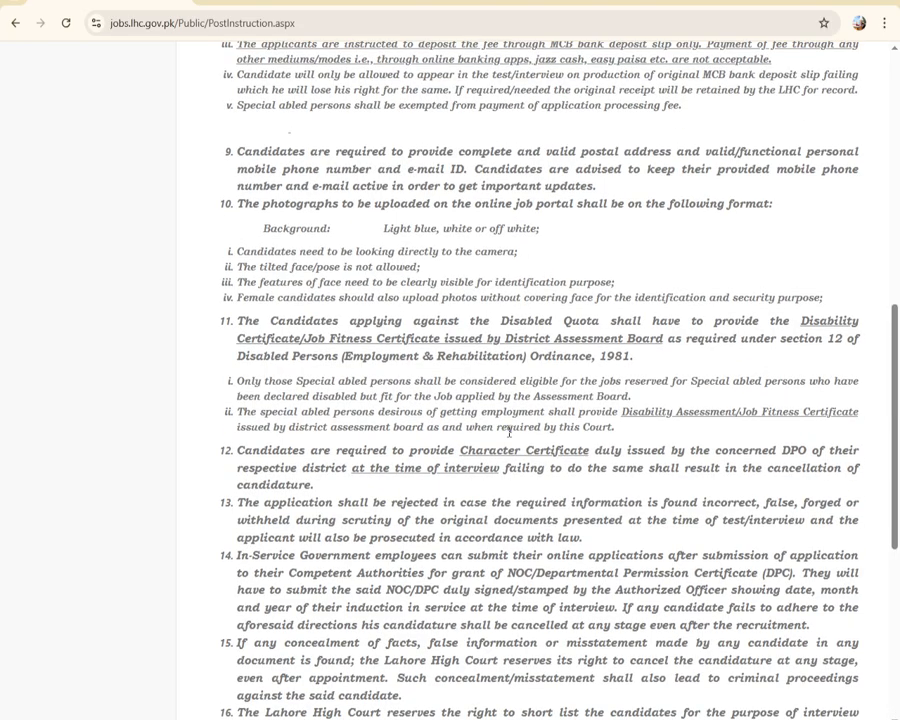
scroll(508, 430, down, 3)
scroll(508, 434, up, 1)
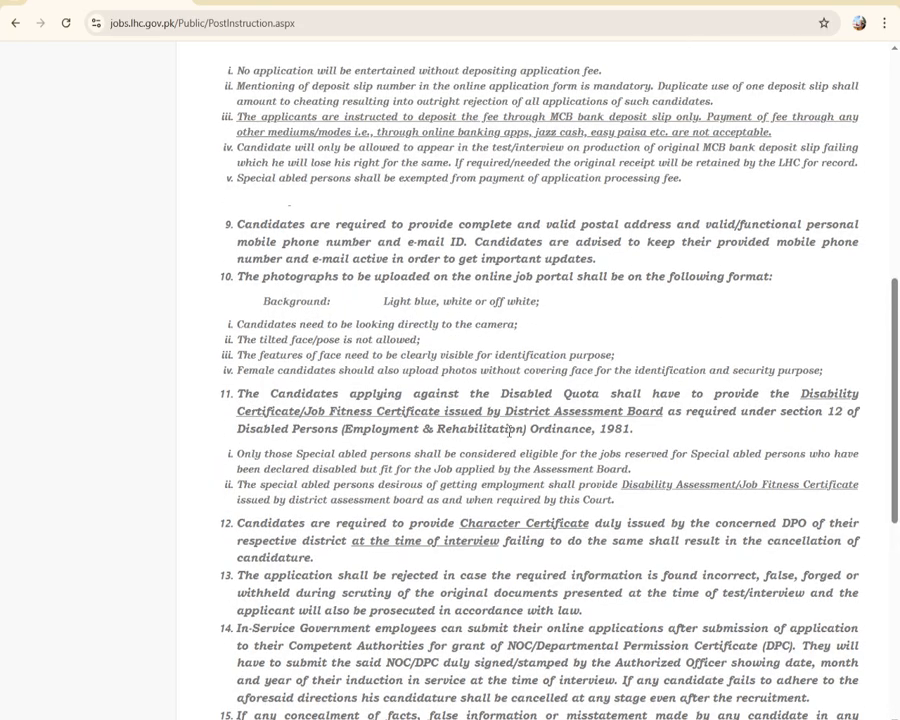
scroll(508, 434, down, 5)
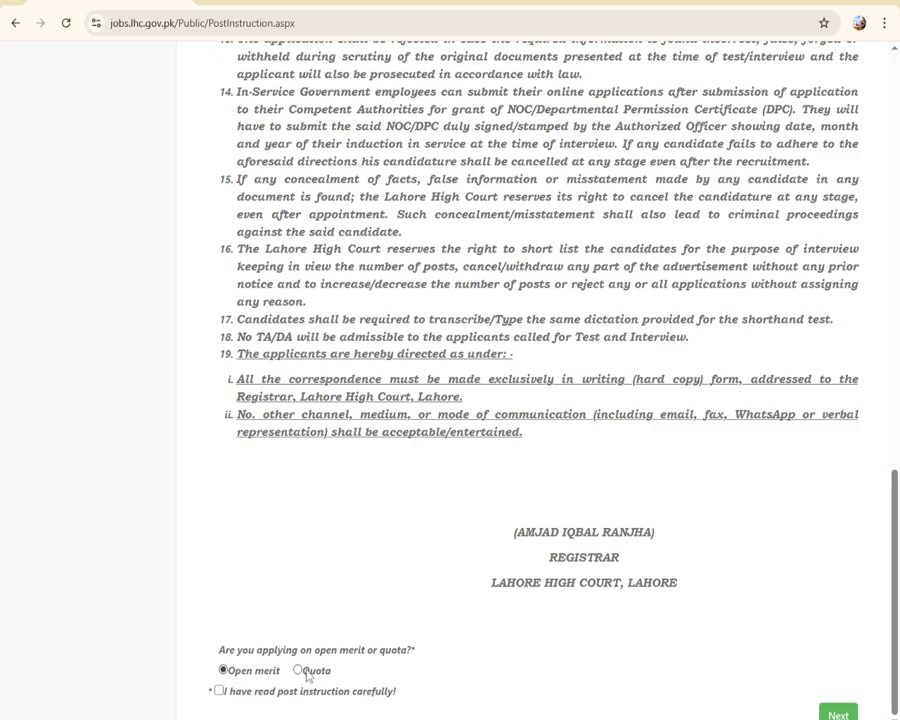
click(246, 693)
click(838, 714)
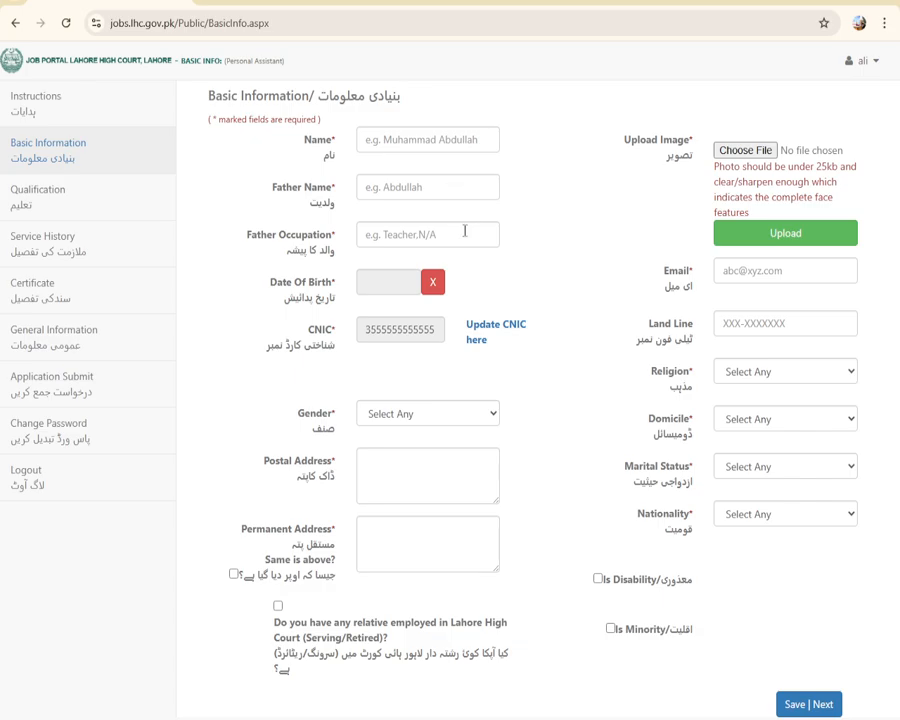
- Enter the applicant's name and father's name, and set the father's occupation to UYI
click(438, 140)
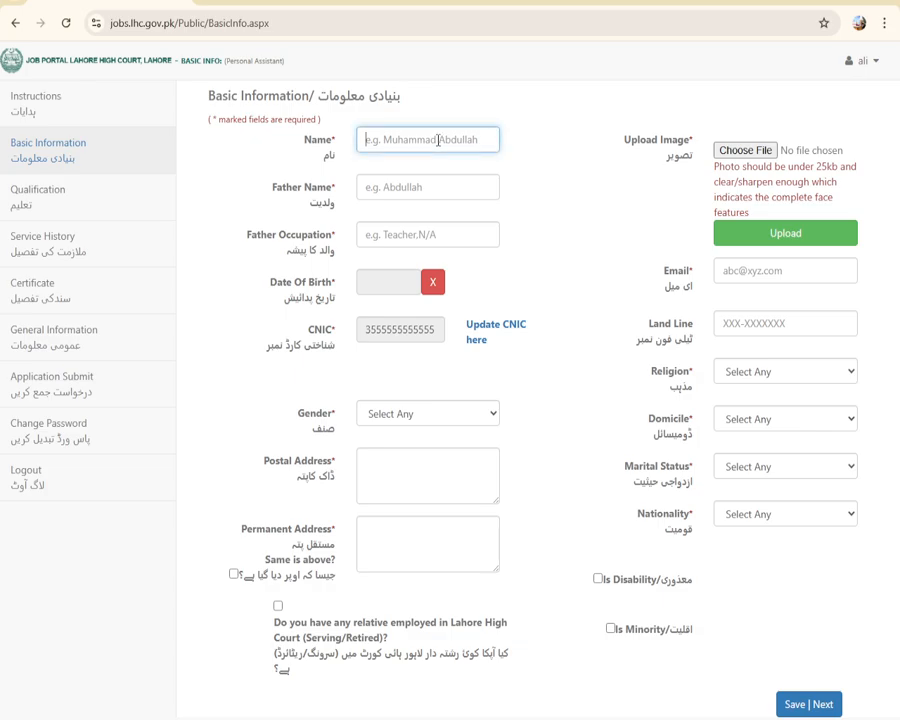
text(KJIUO)
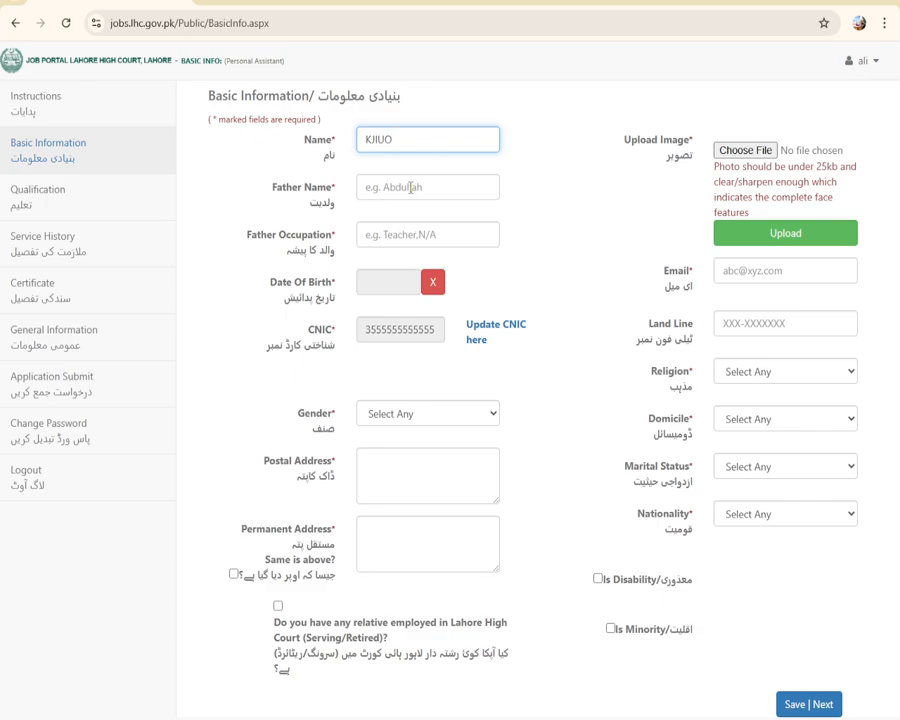
click(410, 188)
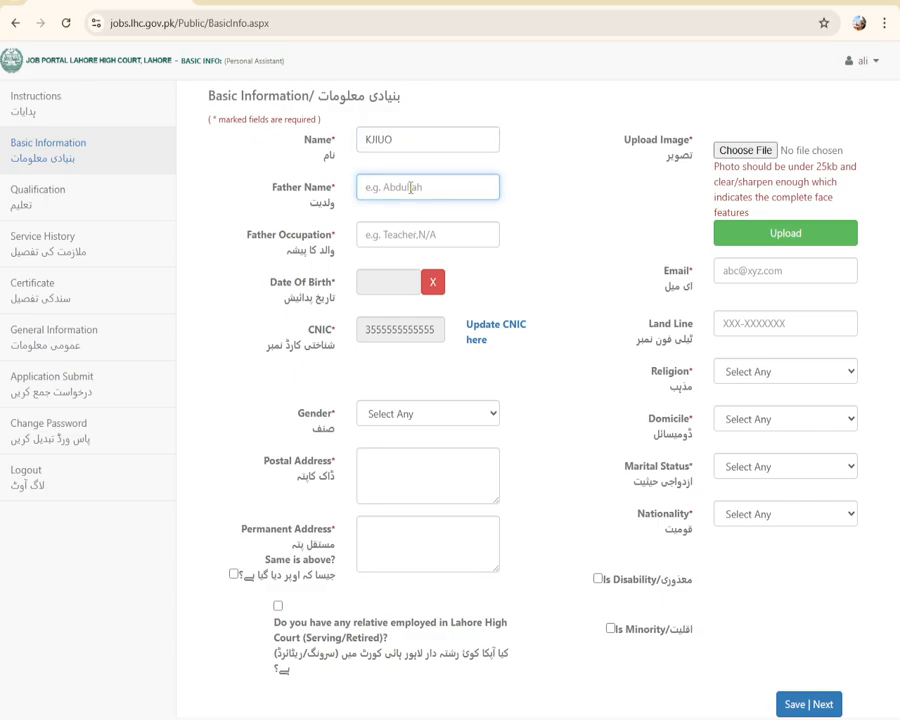
text(YUYIU)
click(402, 236)
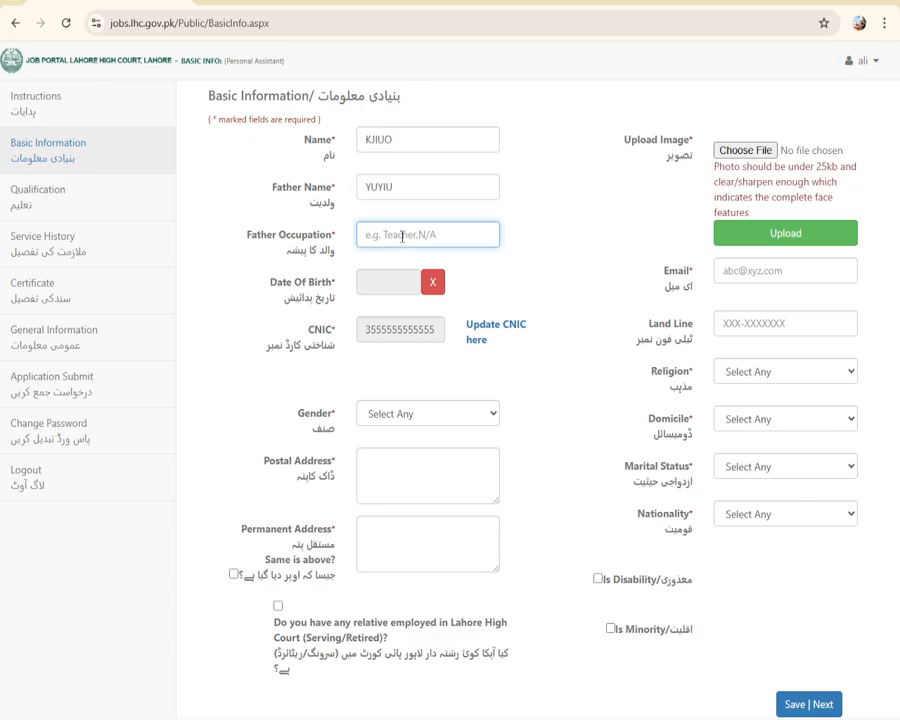
text(UYI)
- Pick the applicant's date of birth in the calendar and confirm that it is correct
click(392, 281)
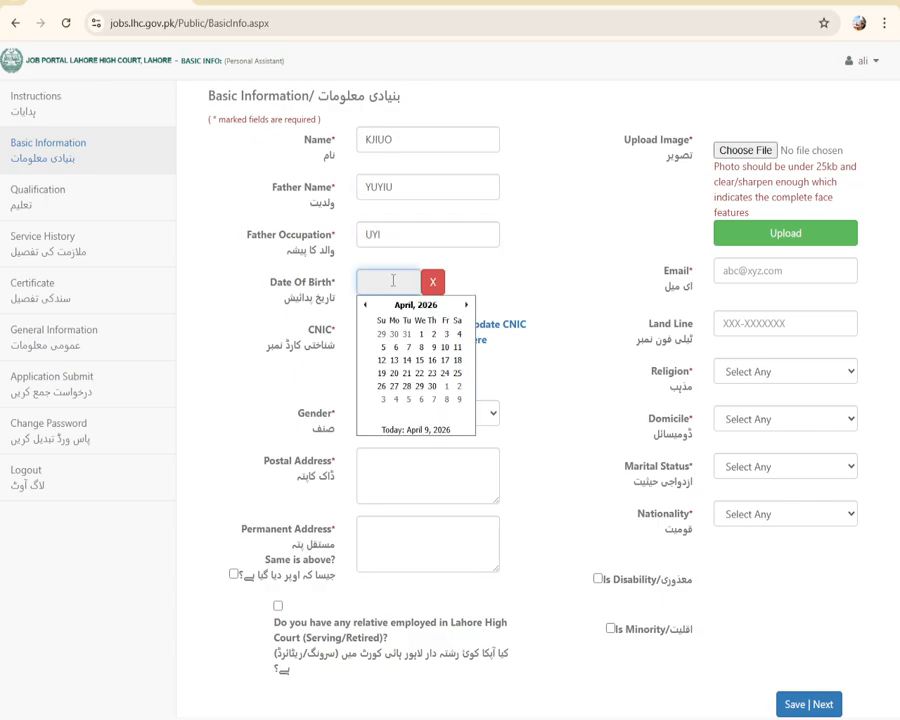
click(420, 310)
click(418, 306)
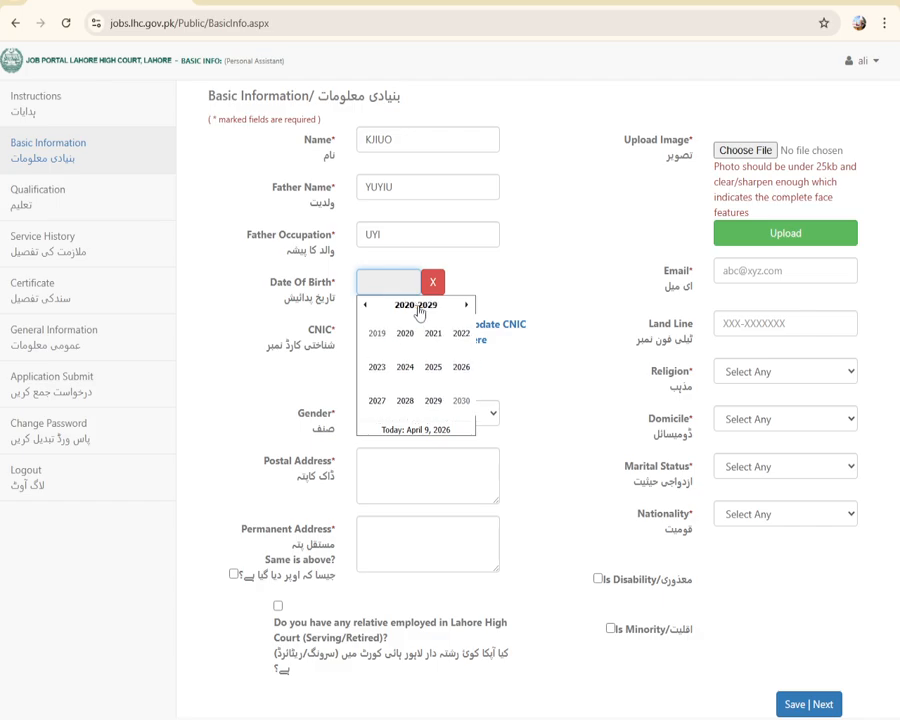
click(365, 305)
click(365, 305)
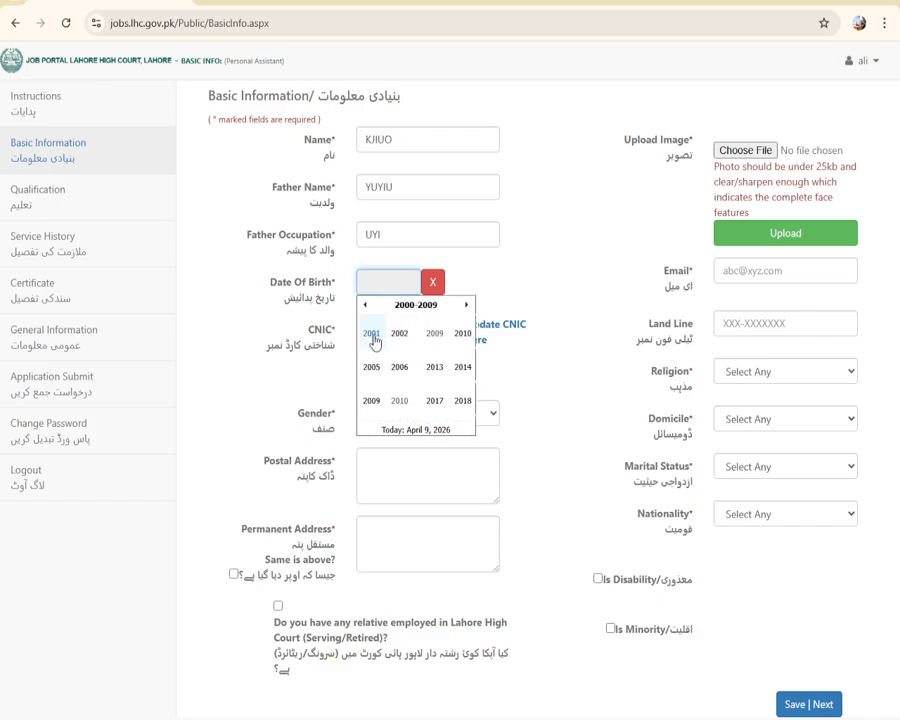
click(365, 306)
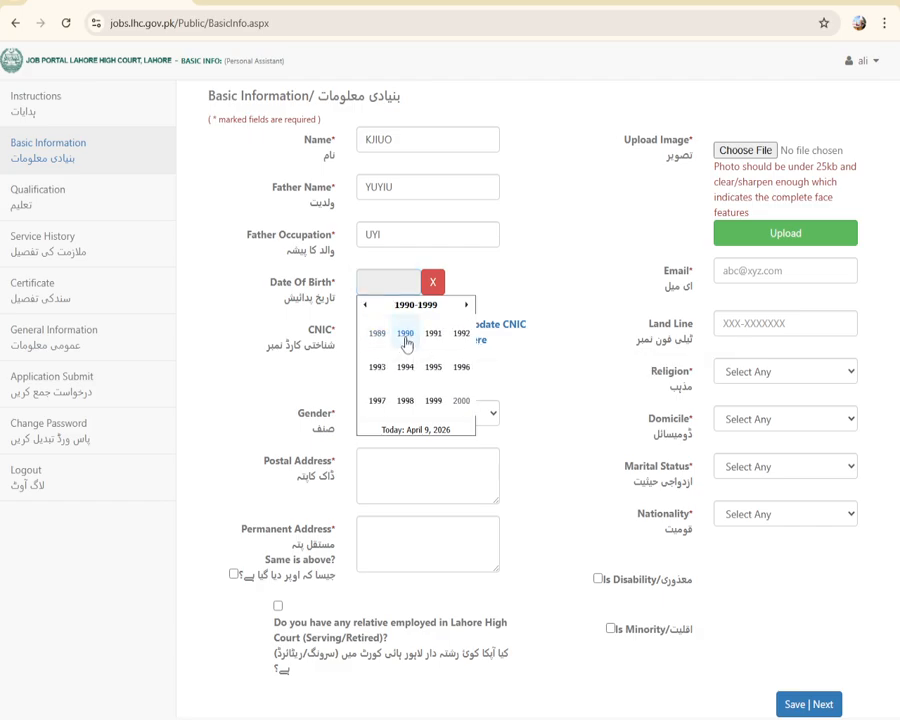
click(406, 345)
click(406, 344)
click(406, 338)
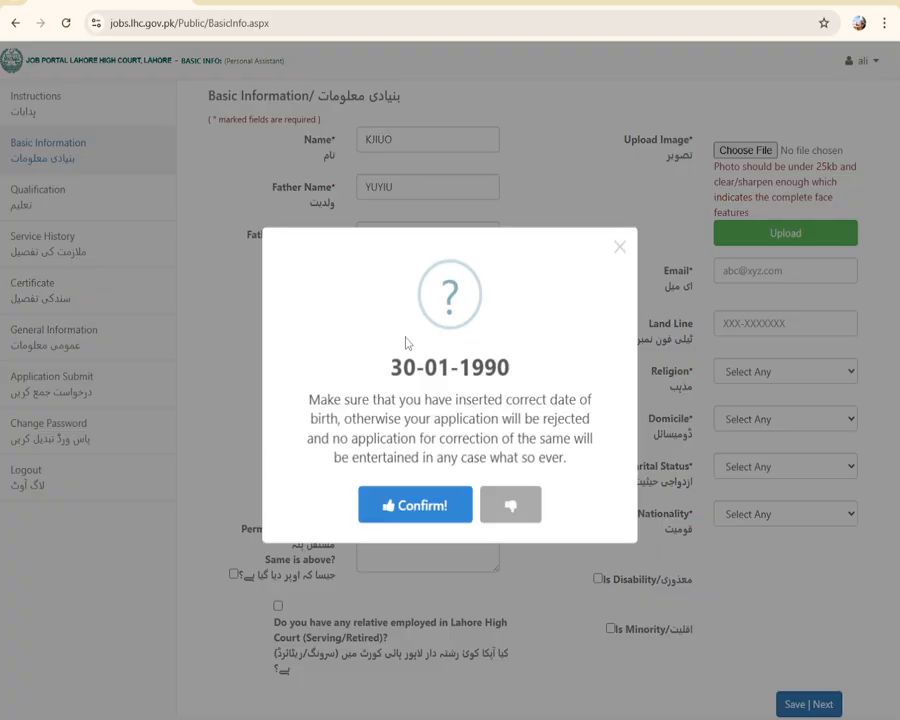
click(440, 505)
click(556, 359)
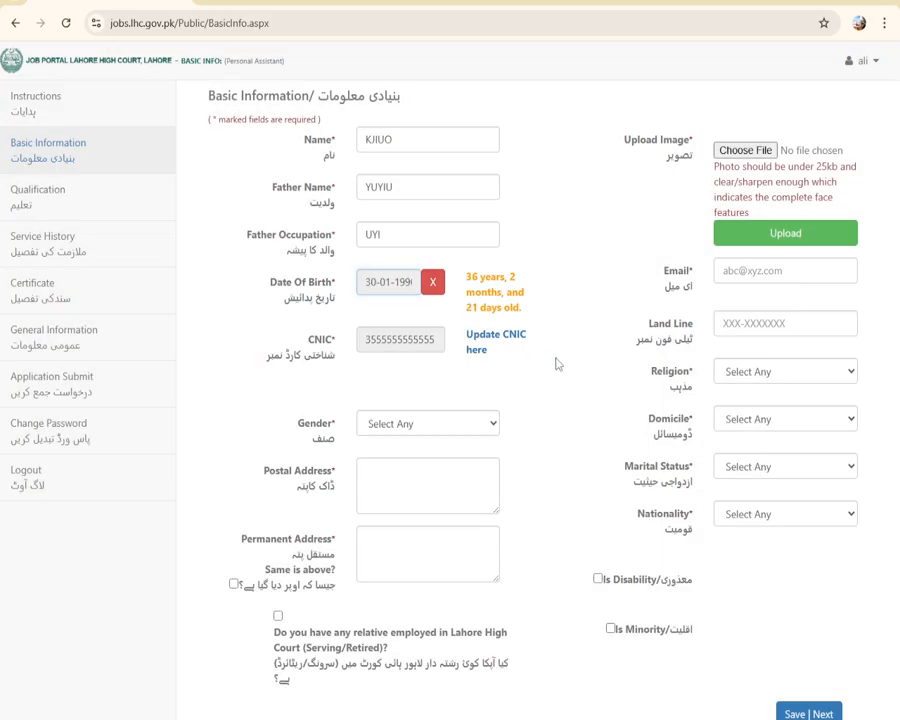
- Set the applicant's gender to Male
double_click(396, 339)
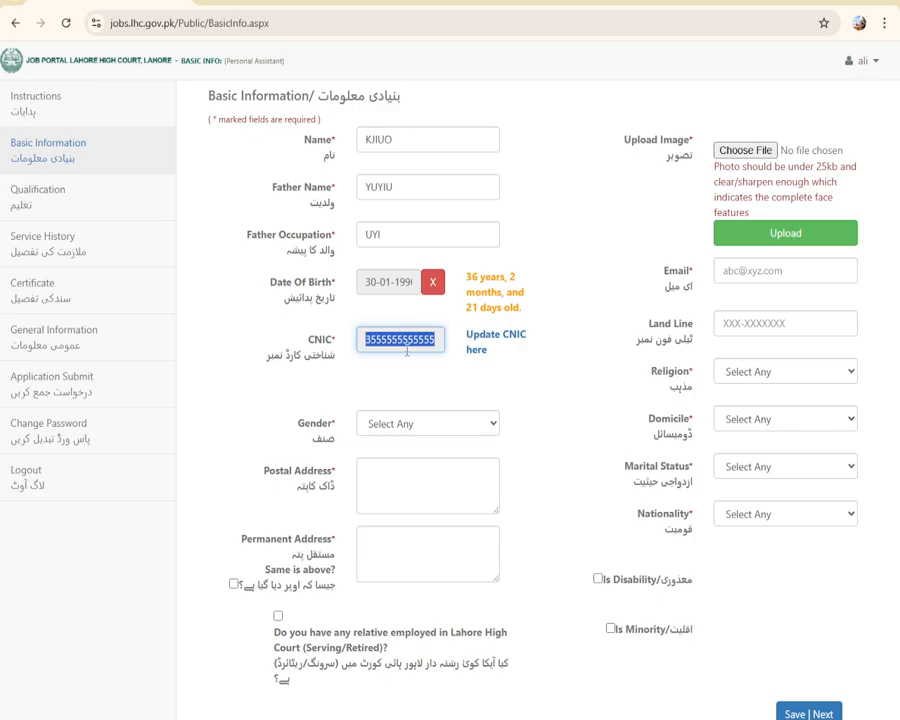
click(433, 433)
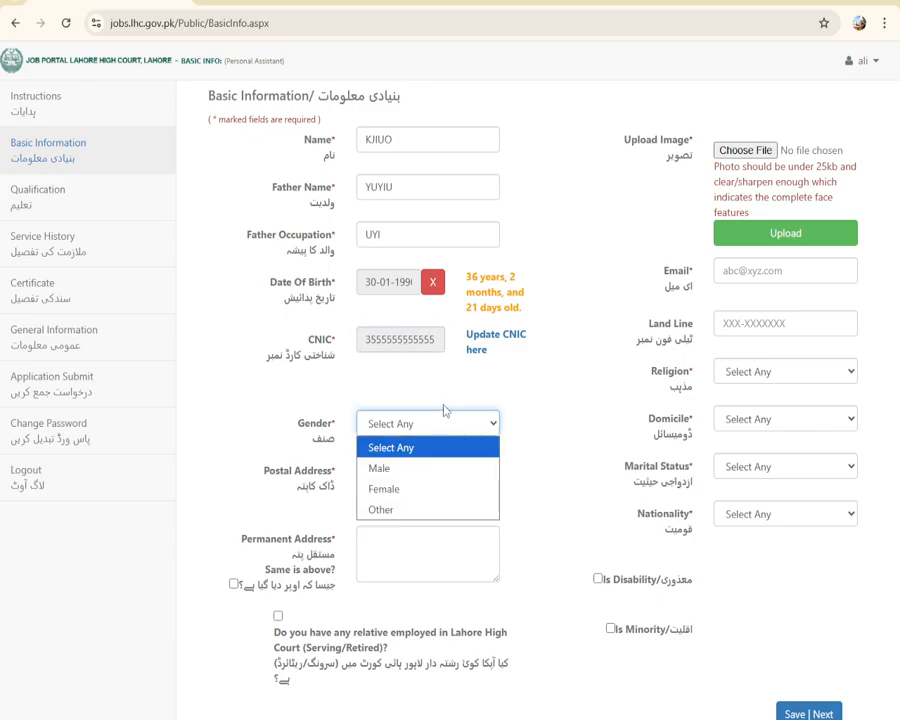
click(410, 478)
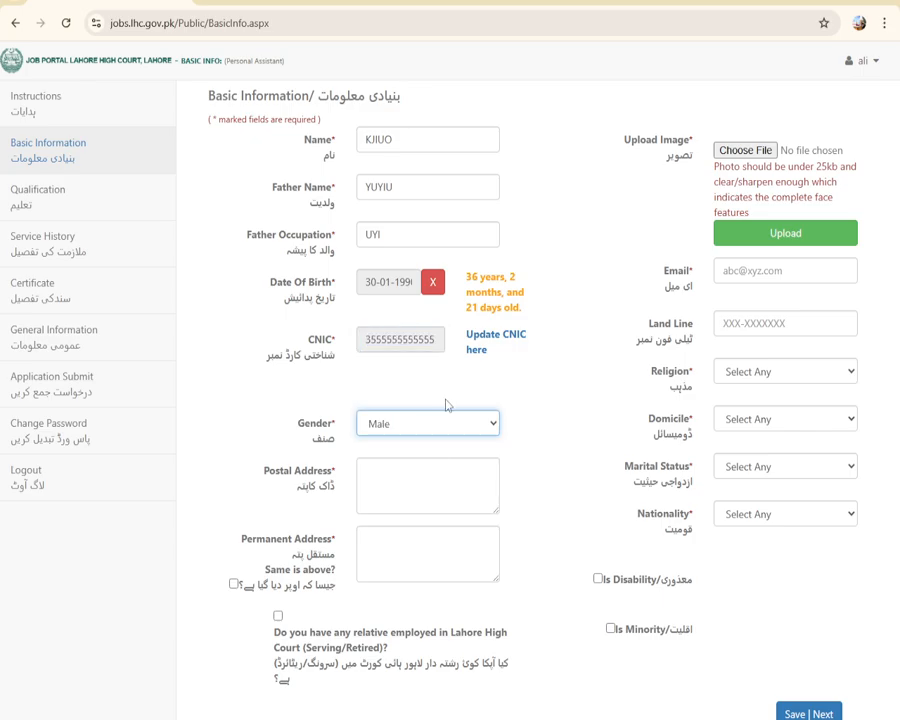
- Enter the applicant's postal address and mark the permanent address as the same as above
click(409, 481)
text(RTY)
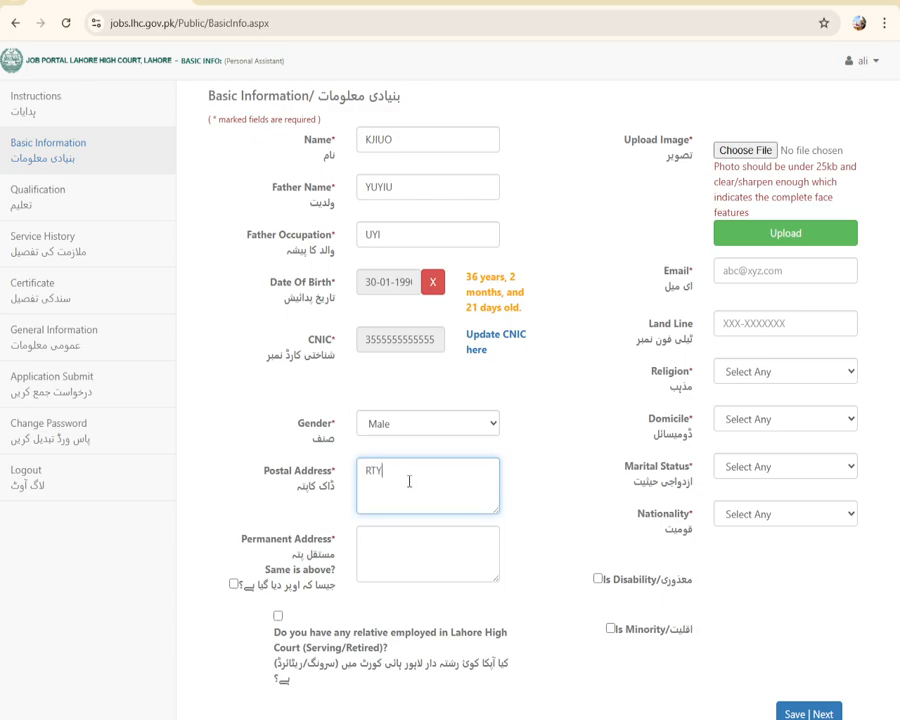
text(TUYI)
click(386, 550)
text(YTUY)
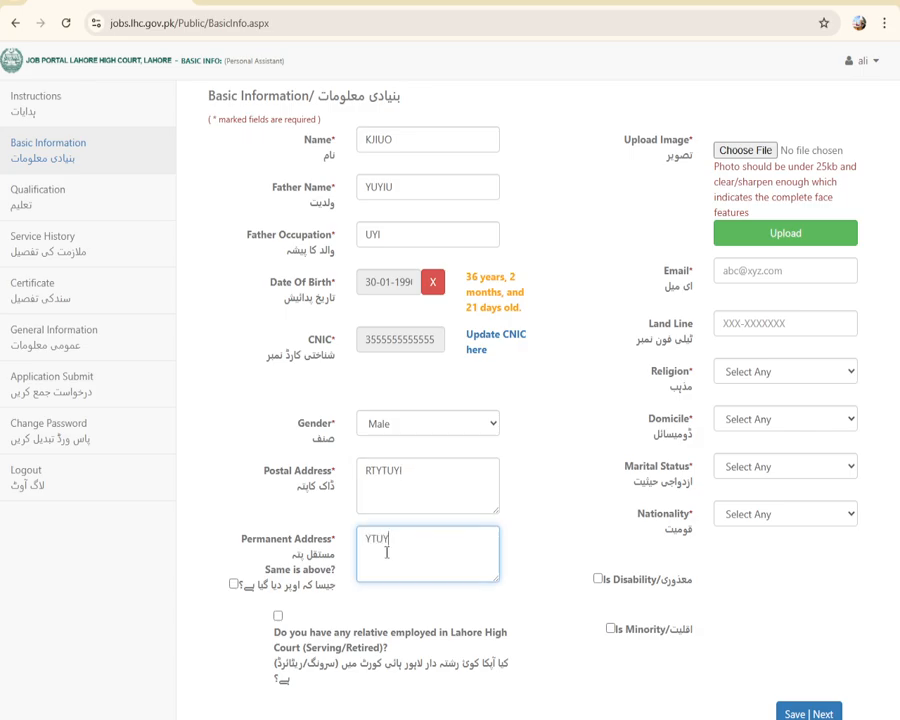
text(IYU)
click(233, 584)
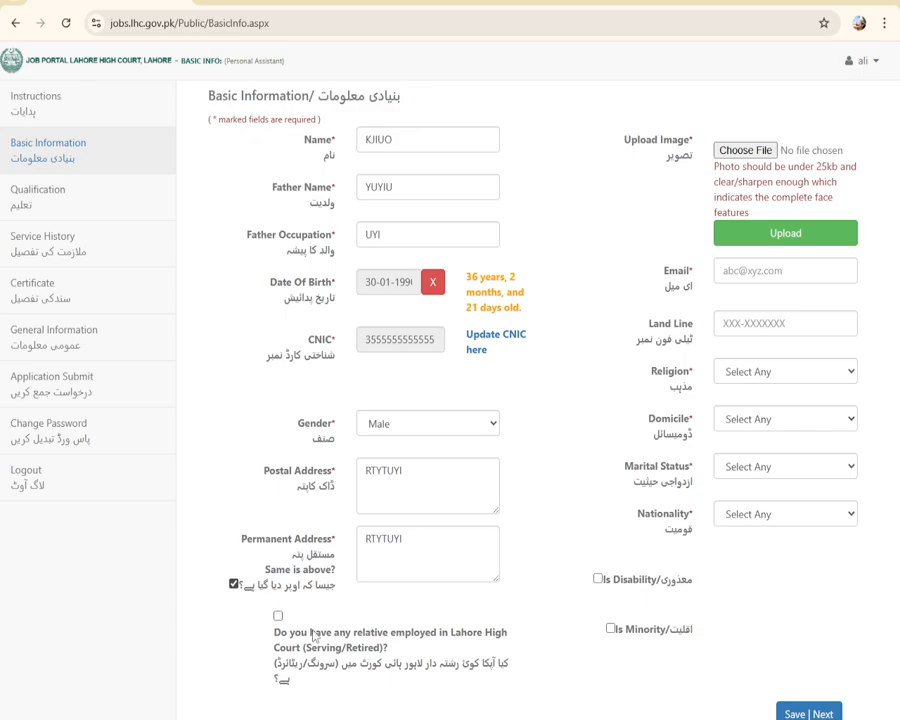
- Display the detail fields for a relative employed in Lahore High Court and deselect that option again
click(278, 616)
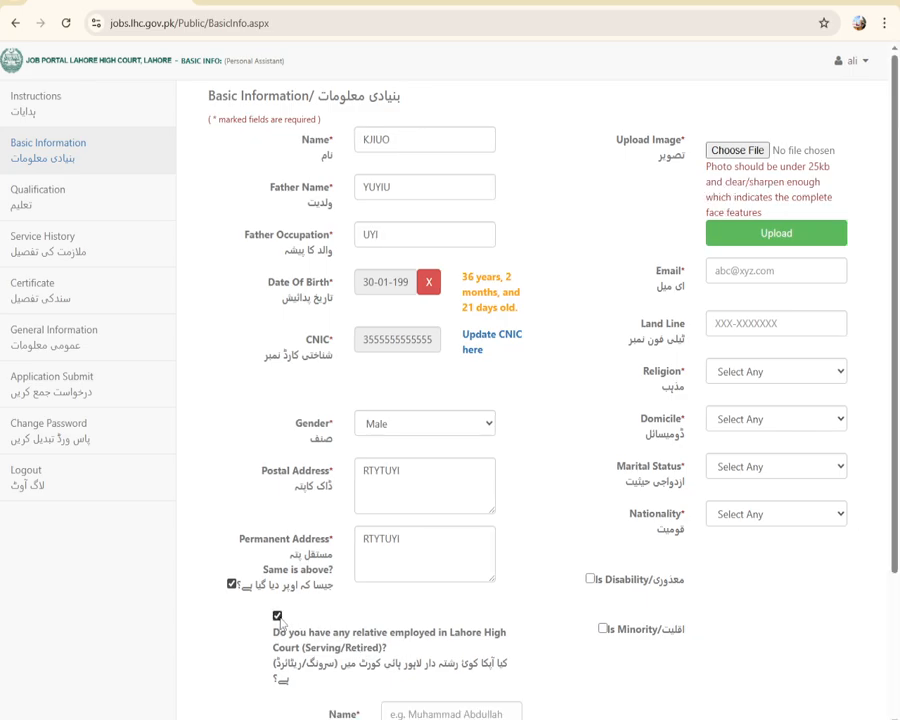
scroll(281, 622, down, 2)
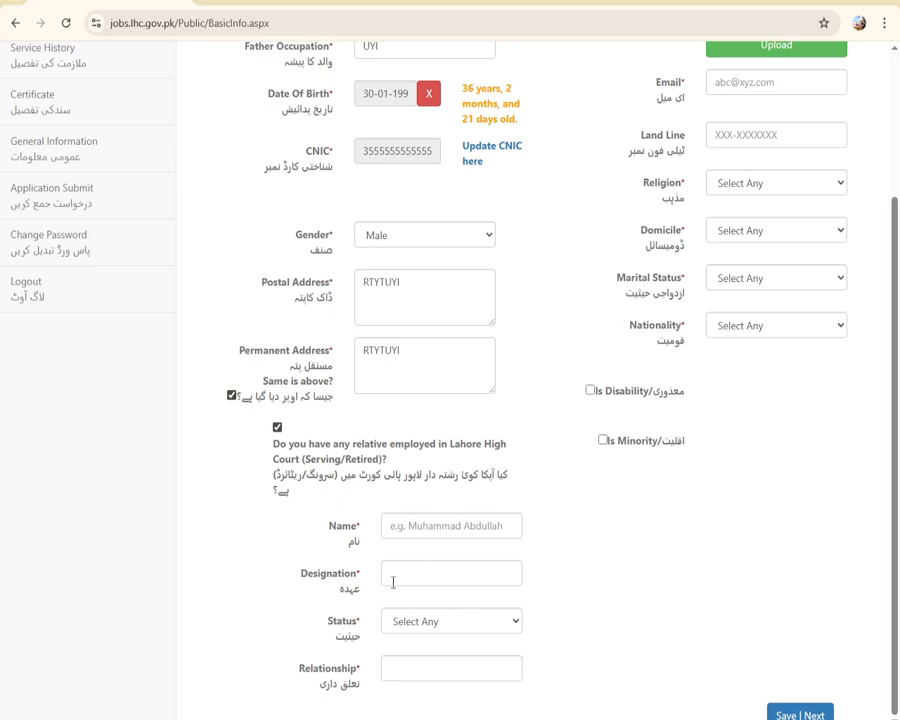
click(277, 428)
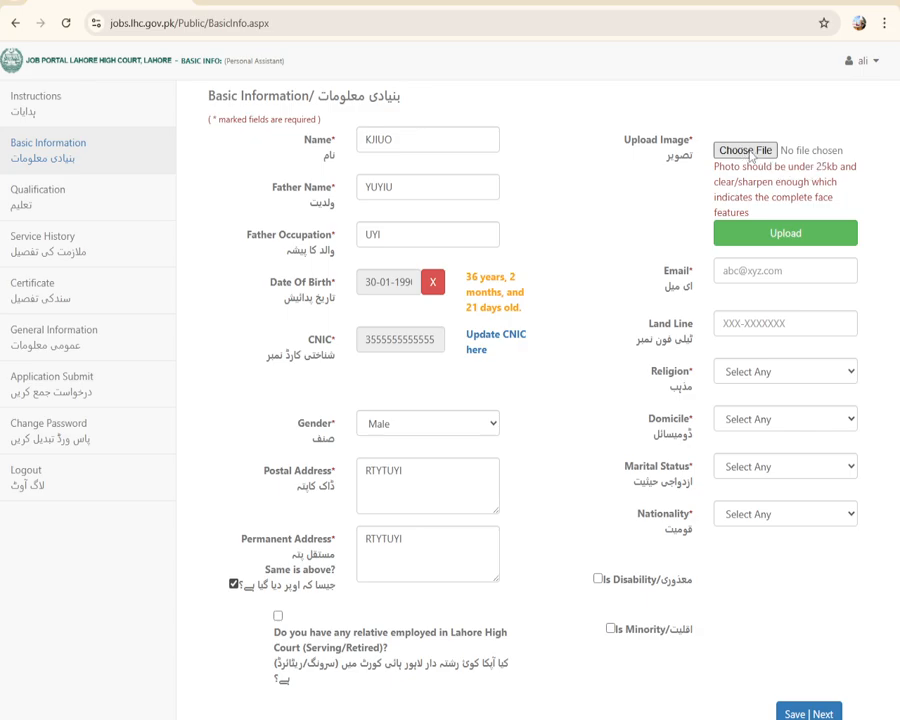
- Open the file selection for the applicant's photo and cancel without choosing an image
click(758, 231)
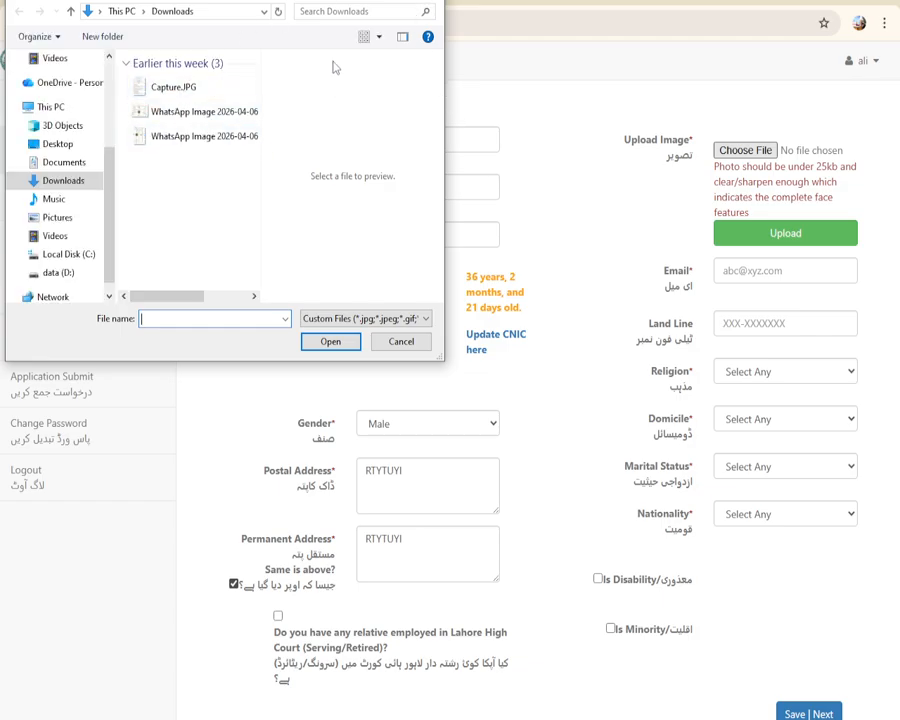
key(Escape)
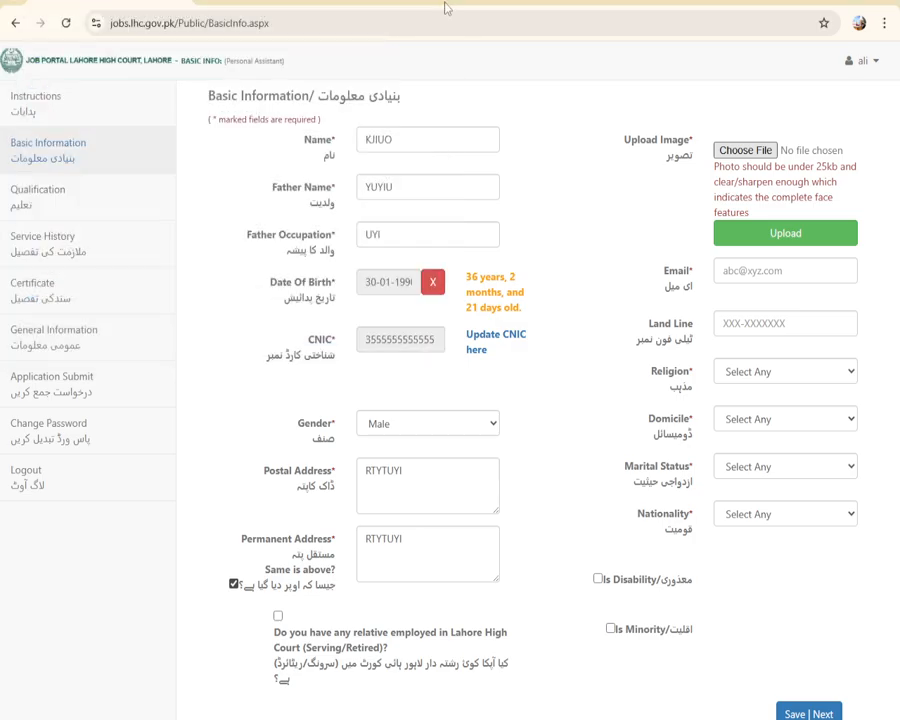
- Fill in the applicant's e-mail address
click(747, 273)
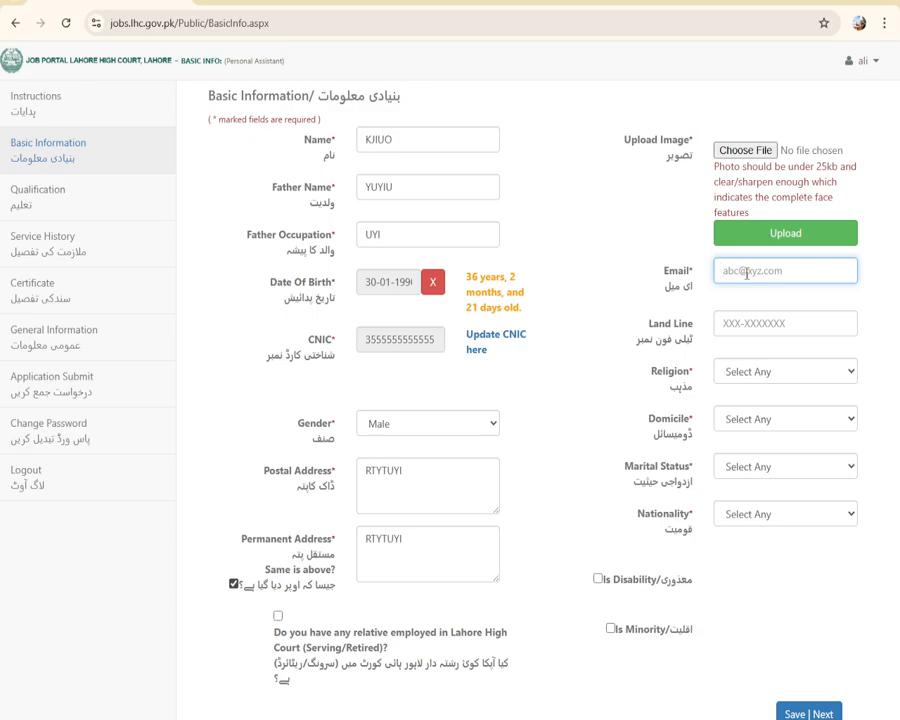
text(GHJ@)
text(H#GM)
text(AIL)
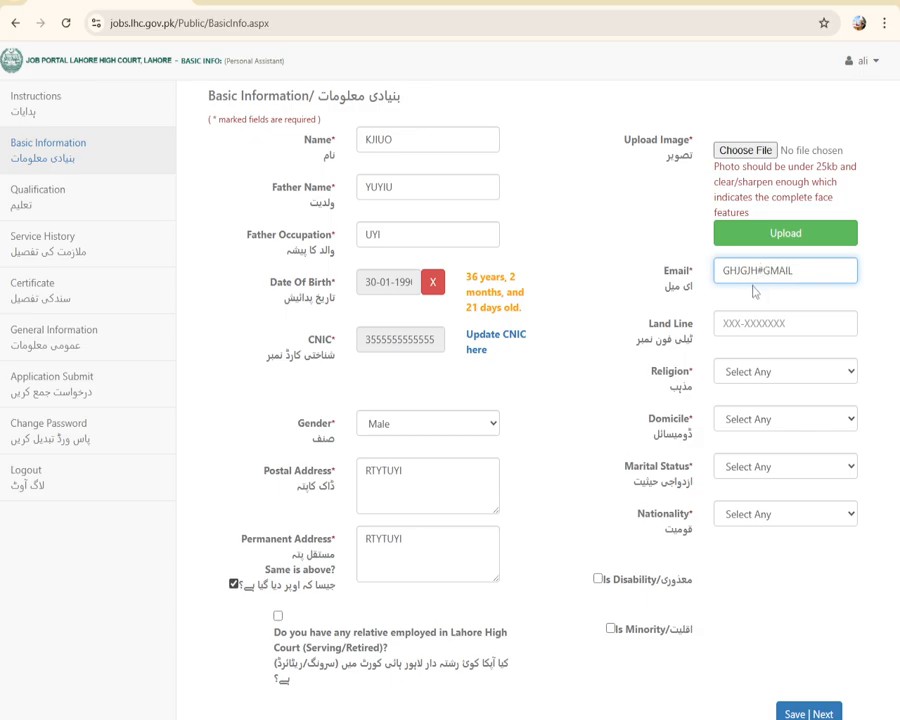
text(.)
- Leave the landline number blank and set the applicant's religion to Islam
click(744, 325)
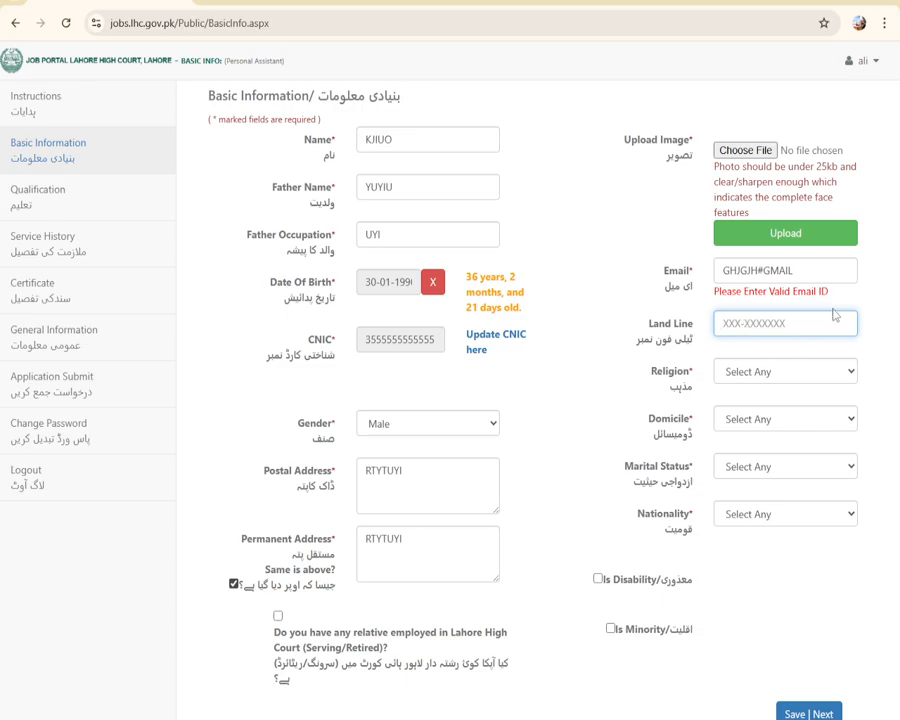
click(786, 372)
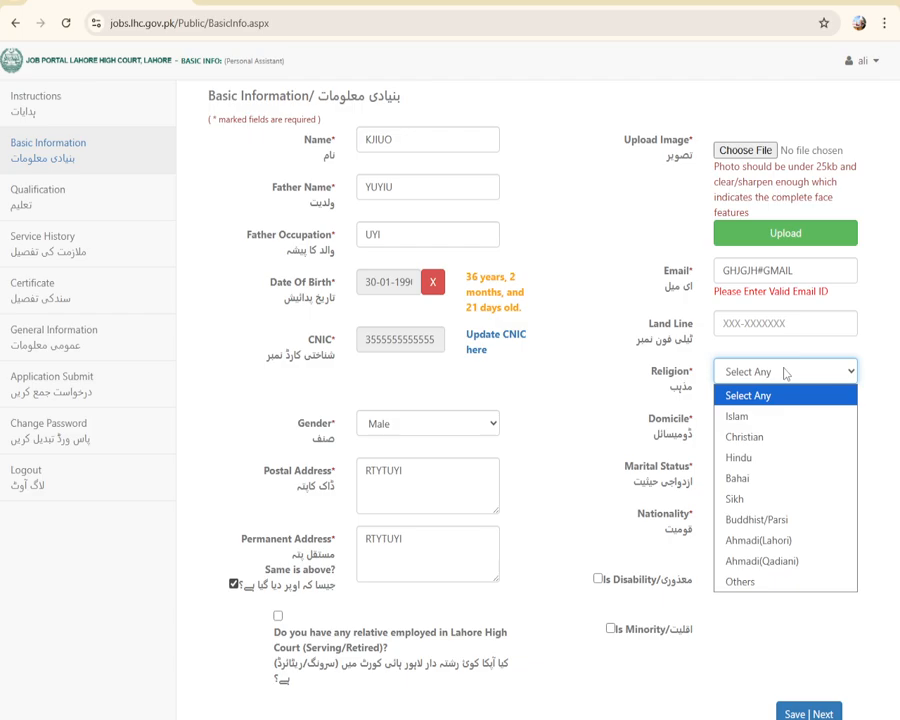
click(755, 417)
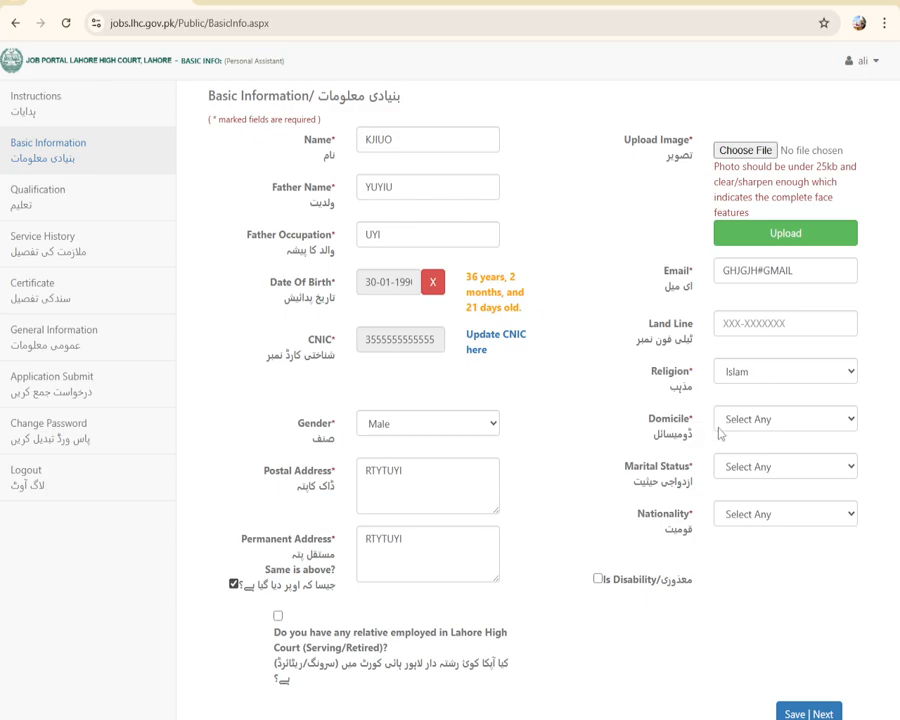
- Look through the available choices for domicile and marital status without selecting any
click(780, 424)
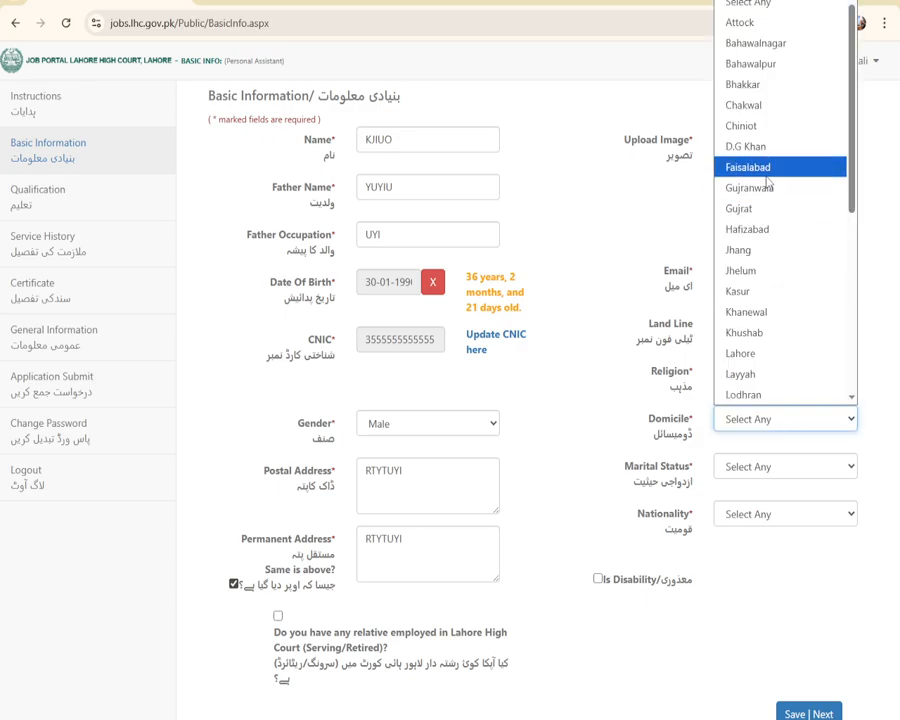
click(709, 459)
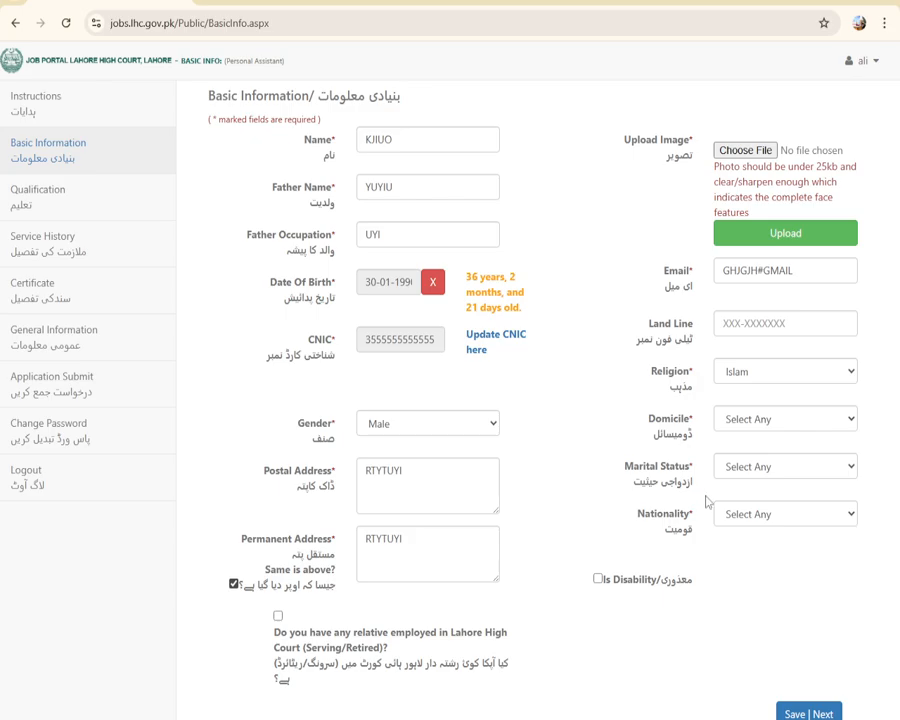
click(754, 475)
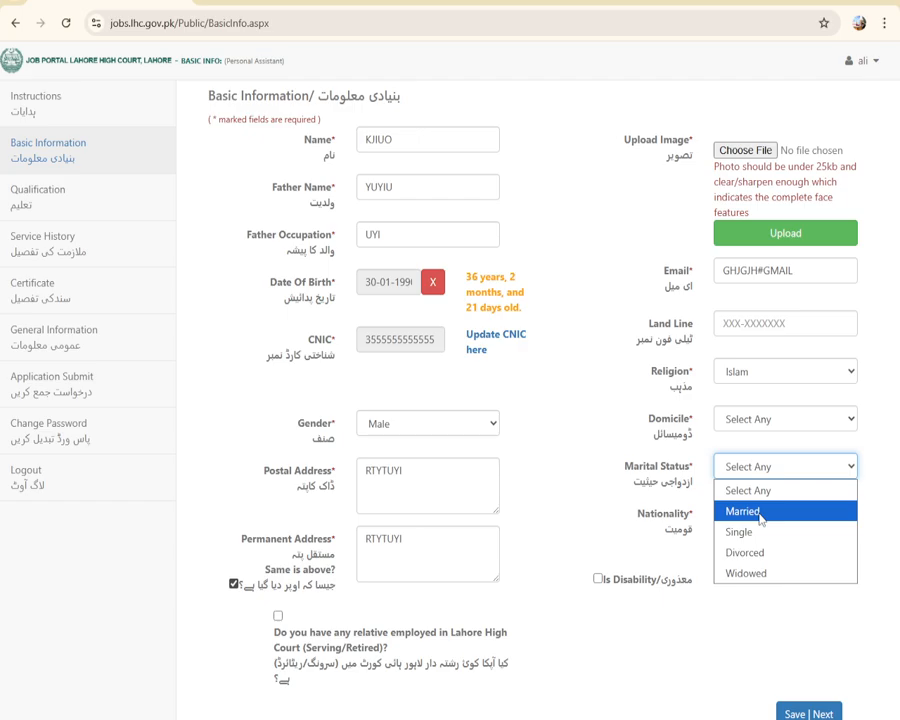
click(548, 535)
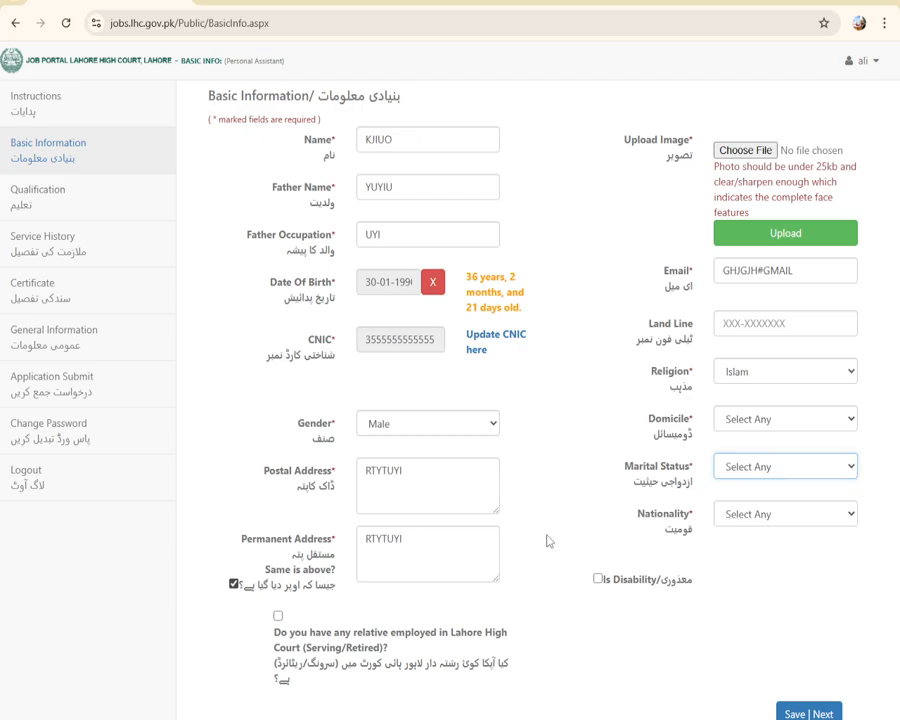
- Set the applicant's nationality to Pakistan in the basic information form
click(799, 516)
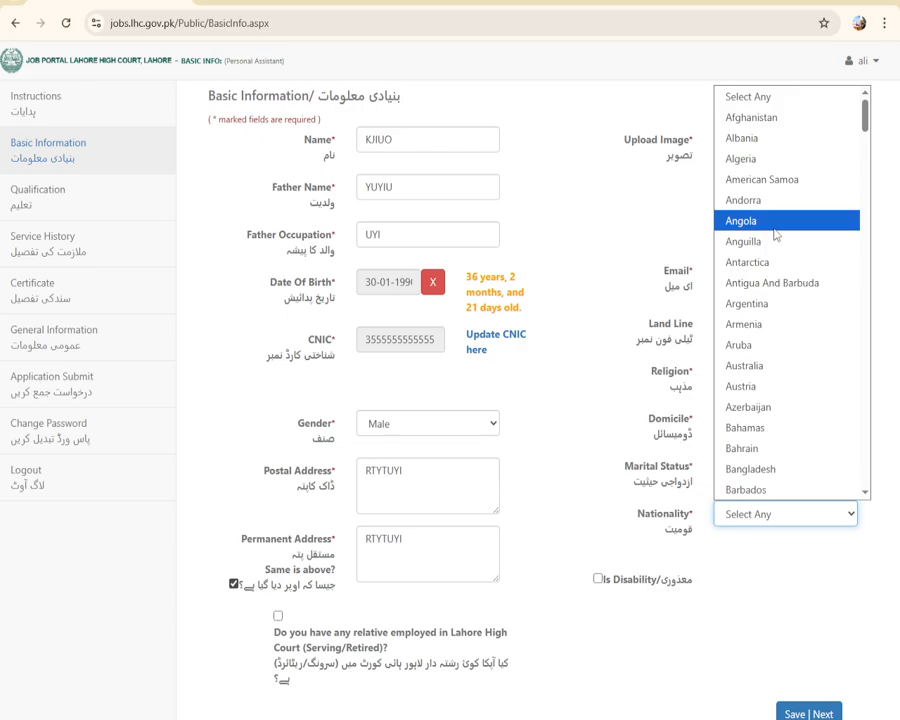
key(p)
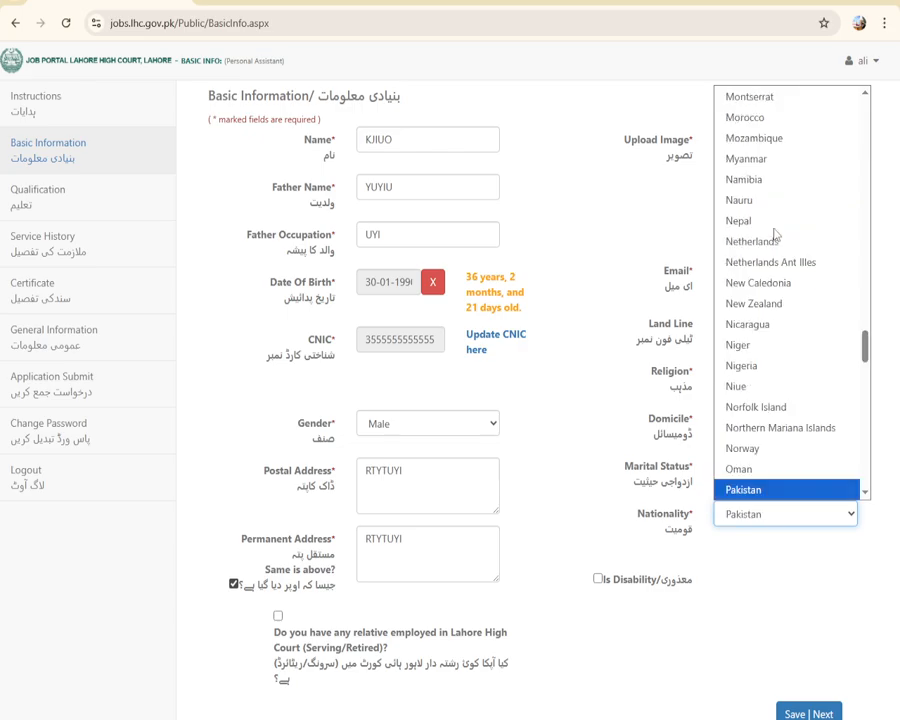
click(776, 490)
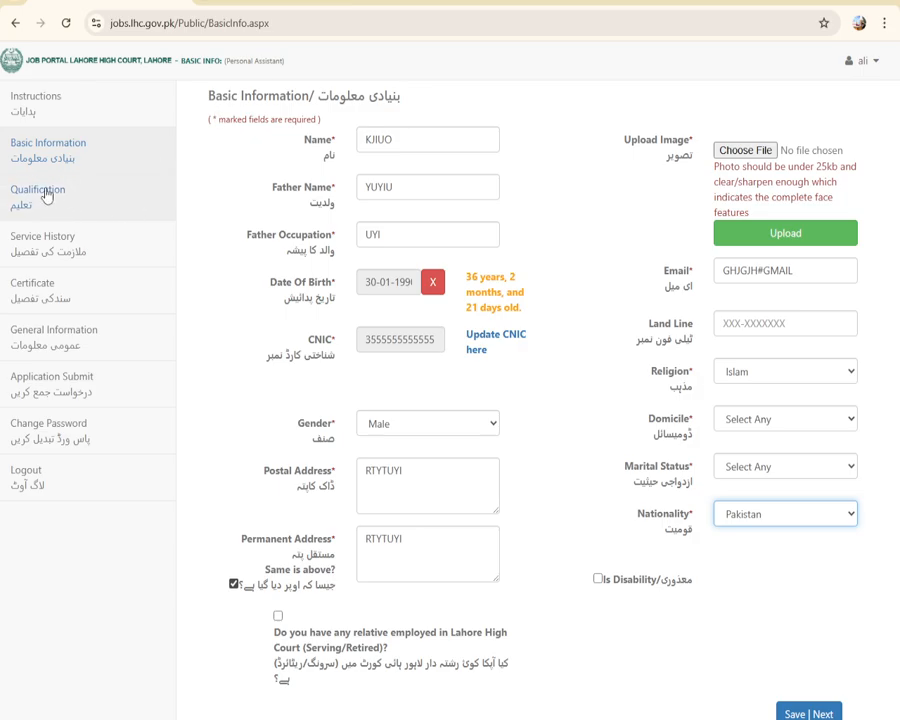
- Open the Qualification section and set the degree level to Graduation with the degree title BS (Hons)
click(155, 208)
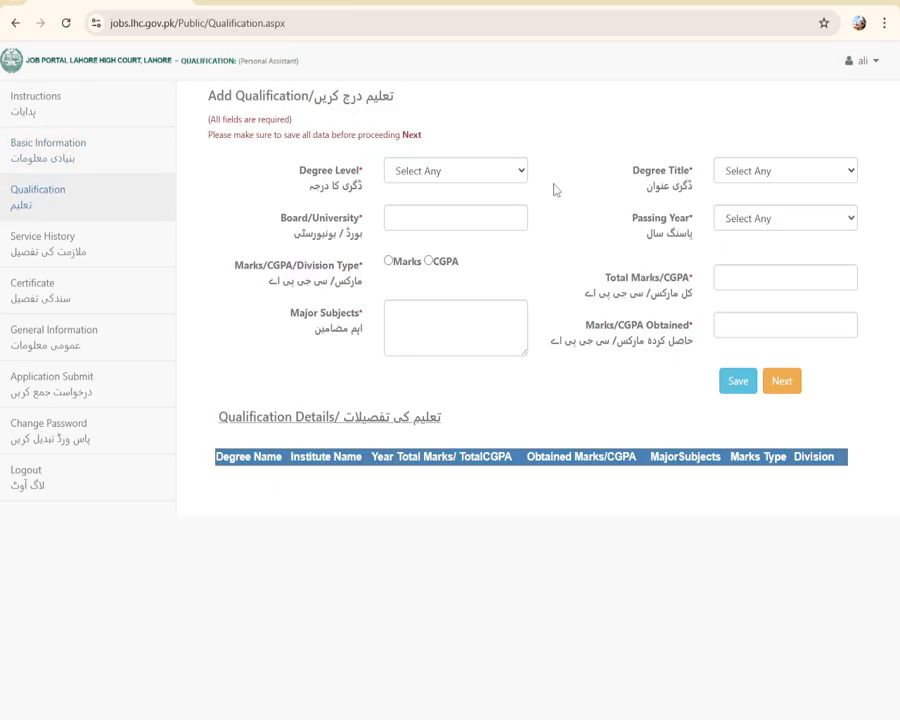
click(474, 172)
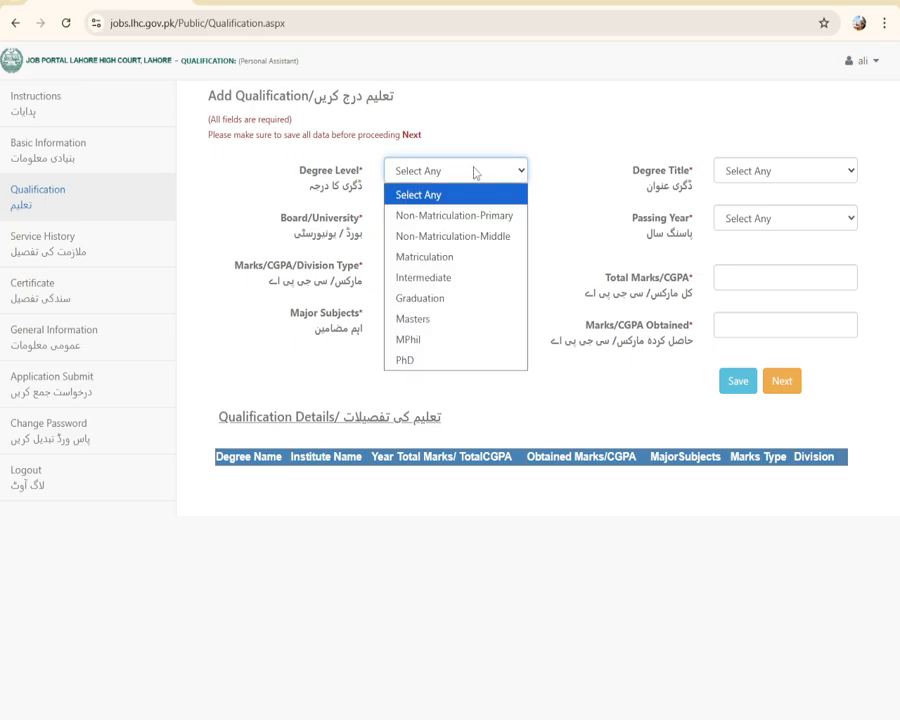
click(433, 300)
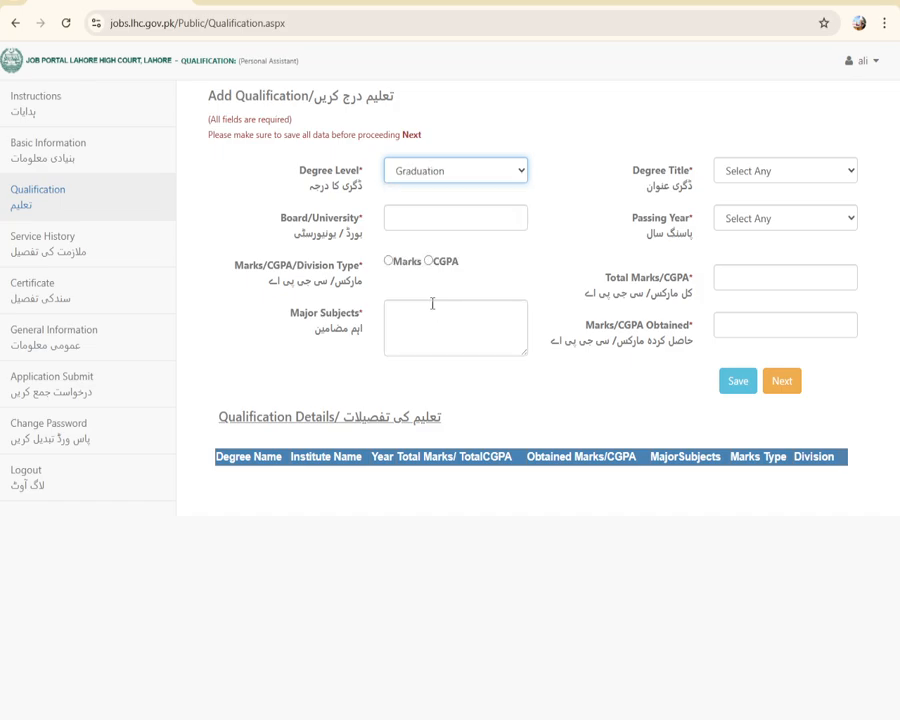
click(722, 175)
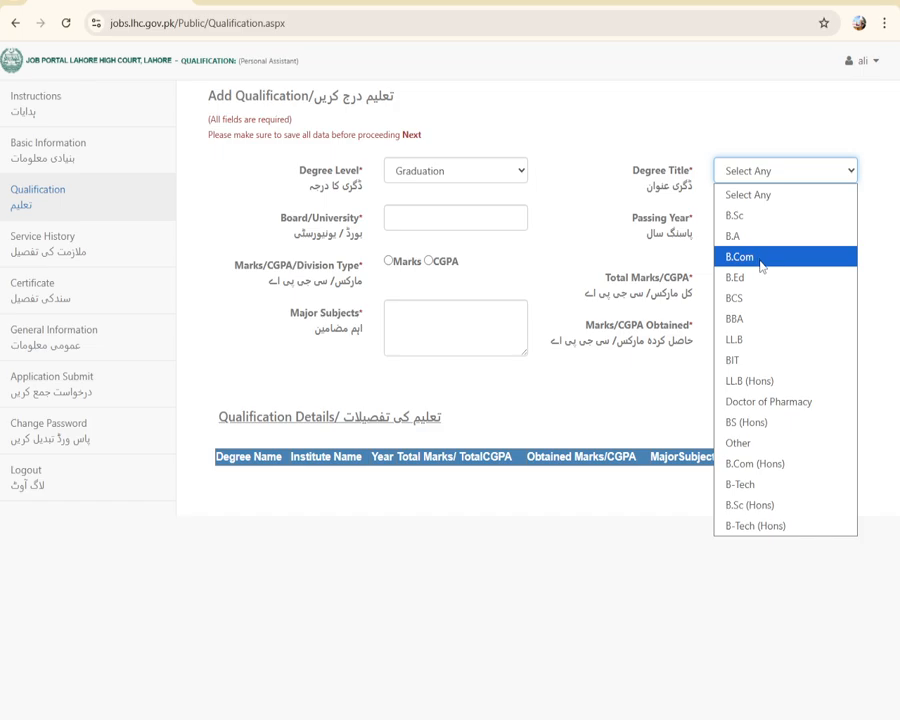
key(Down)
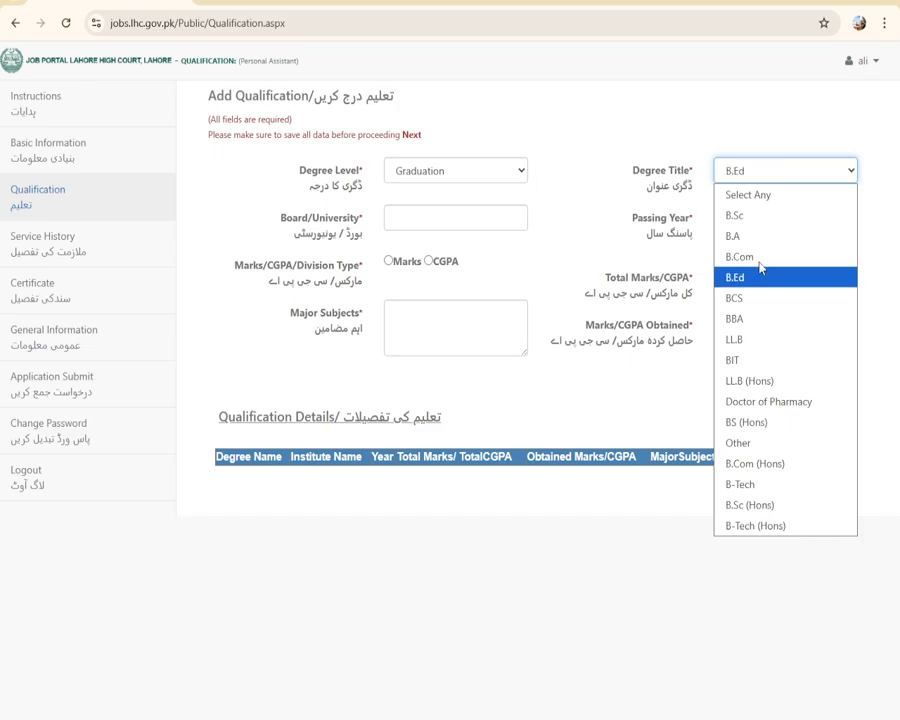
key(s)
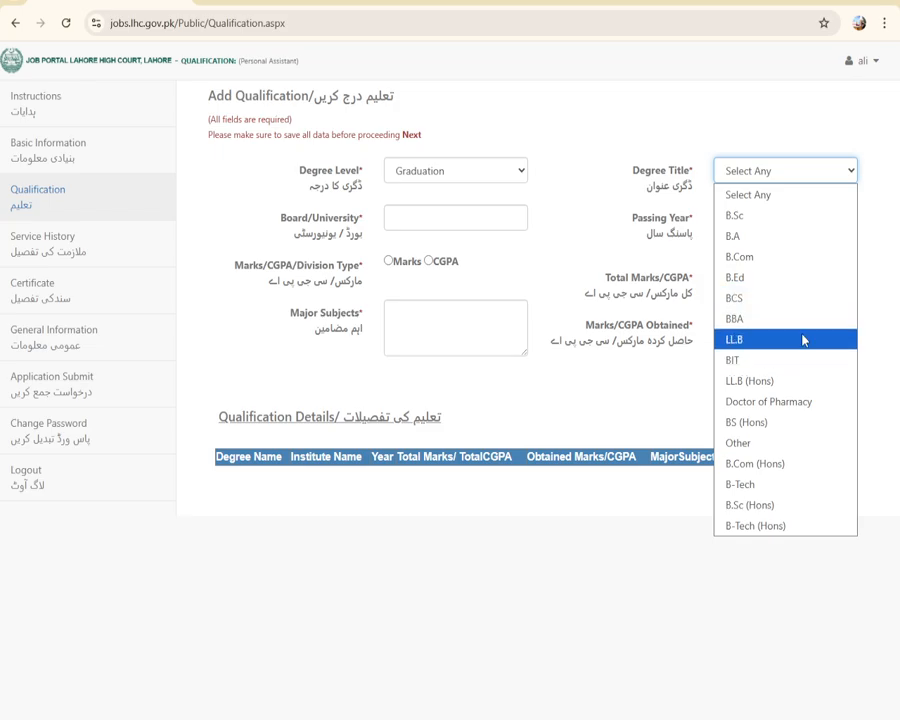
click(748, 422)
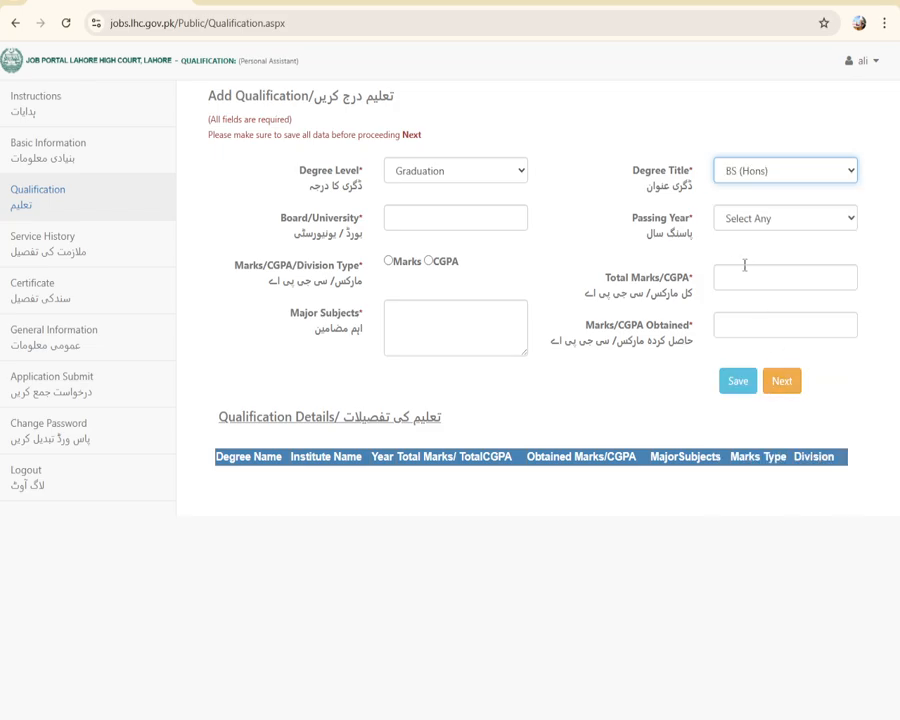
- Enter AIOU as the board or university and set the passing year to 2014
click(424, 224)
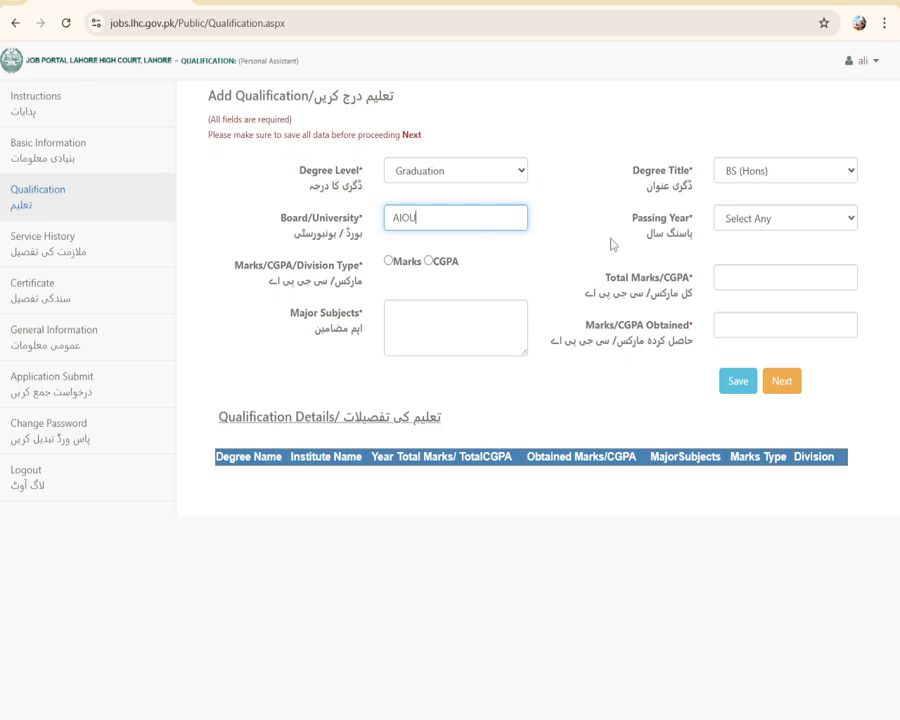
click(740, 227)
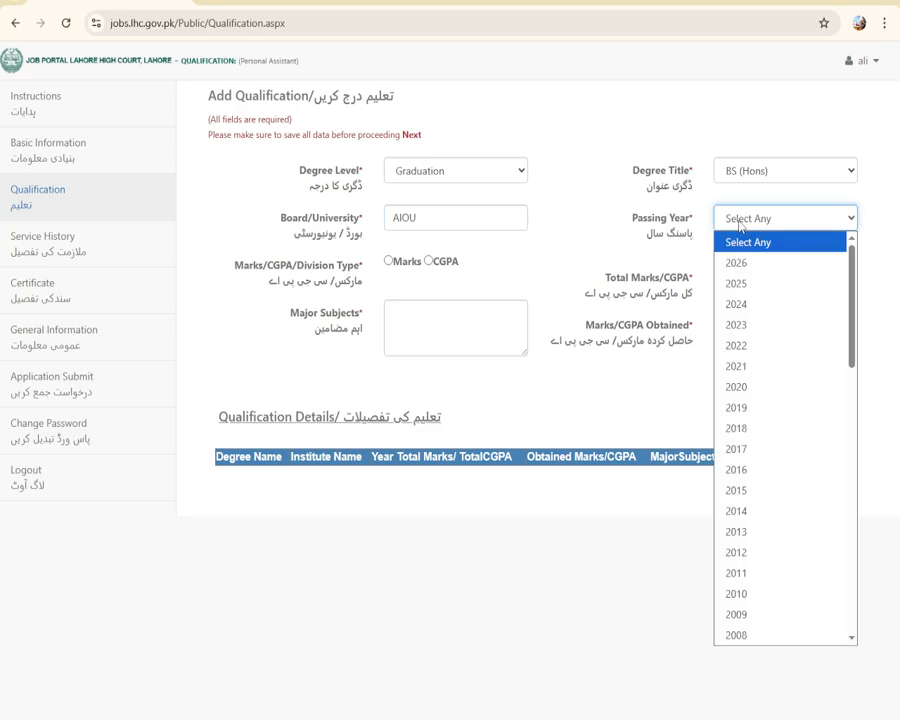
click(751, 523)
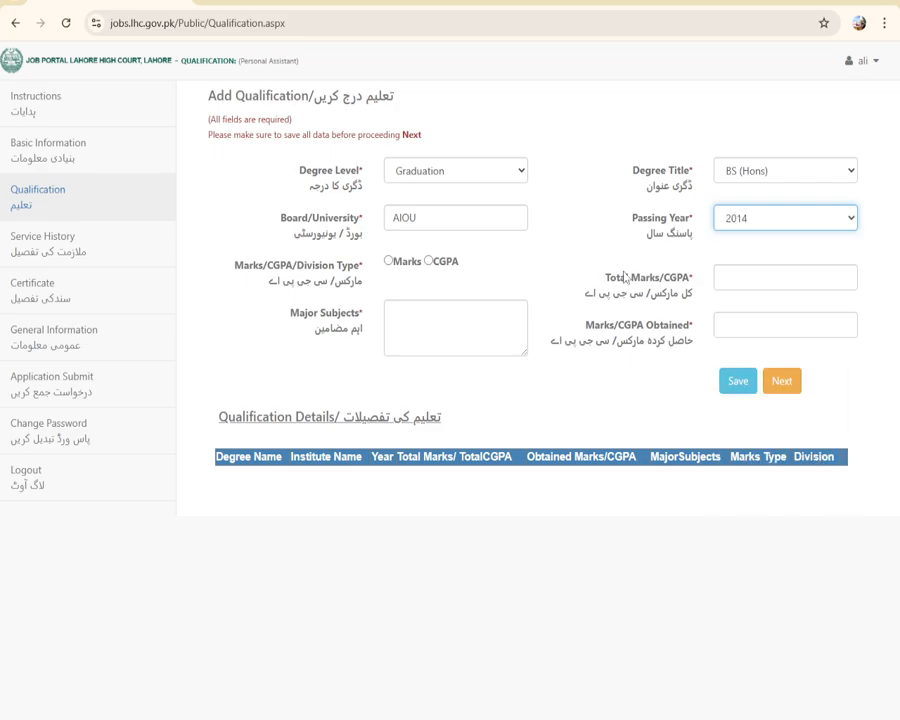
- Choose CGPA as the result type and enter a total of 4, leaving the obtained CGPA and major subjects blank
click(429, 261)
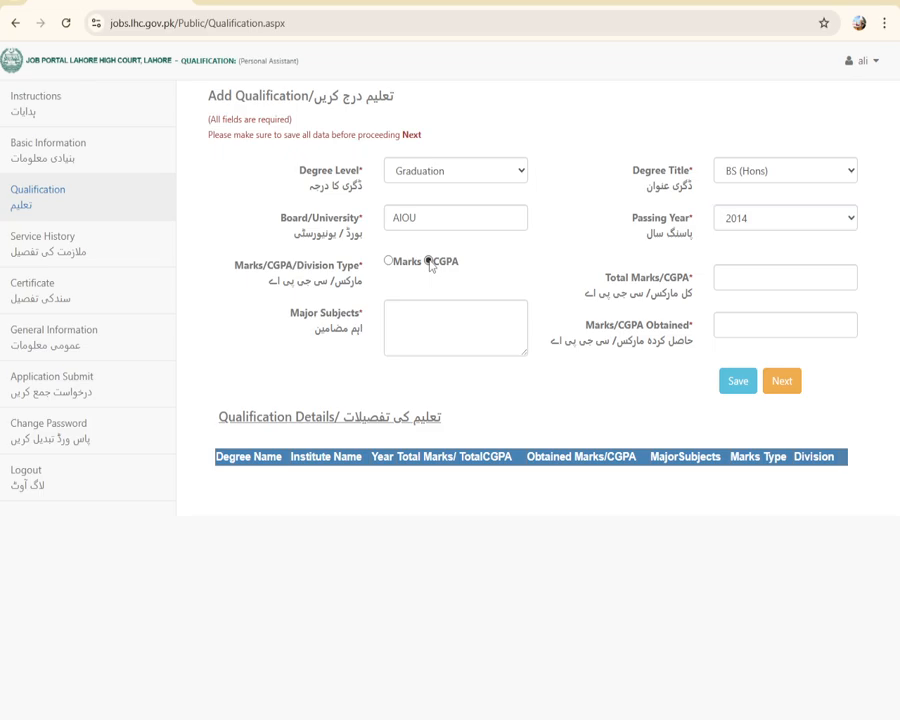
click(736, 277)
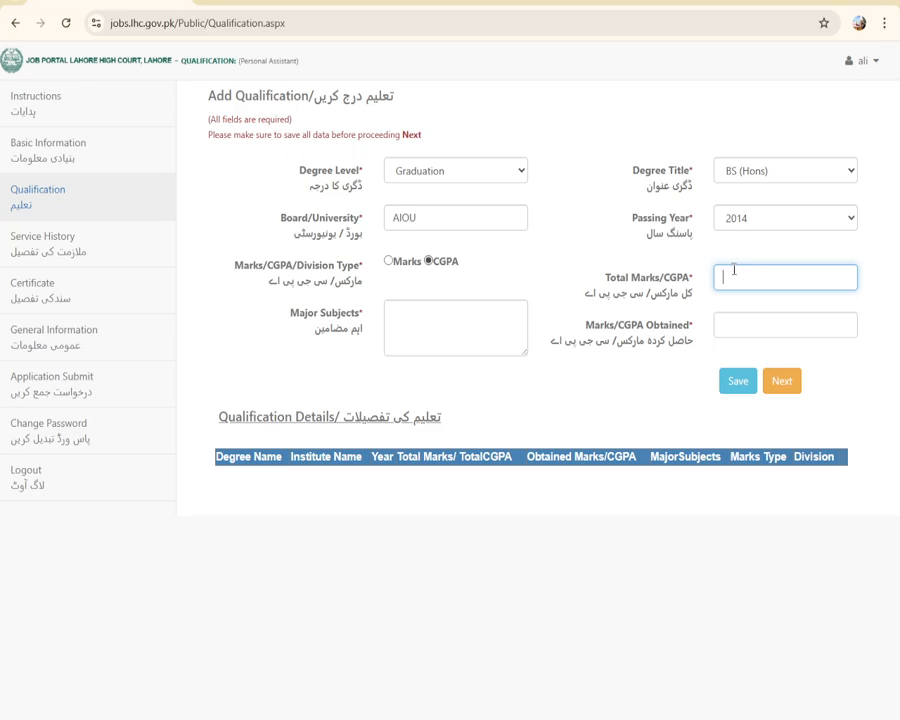
text(4)
click(728, 325)
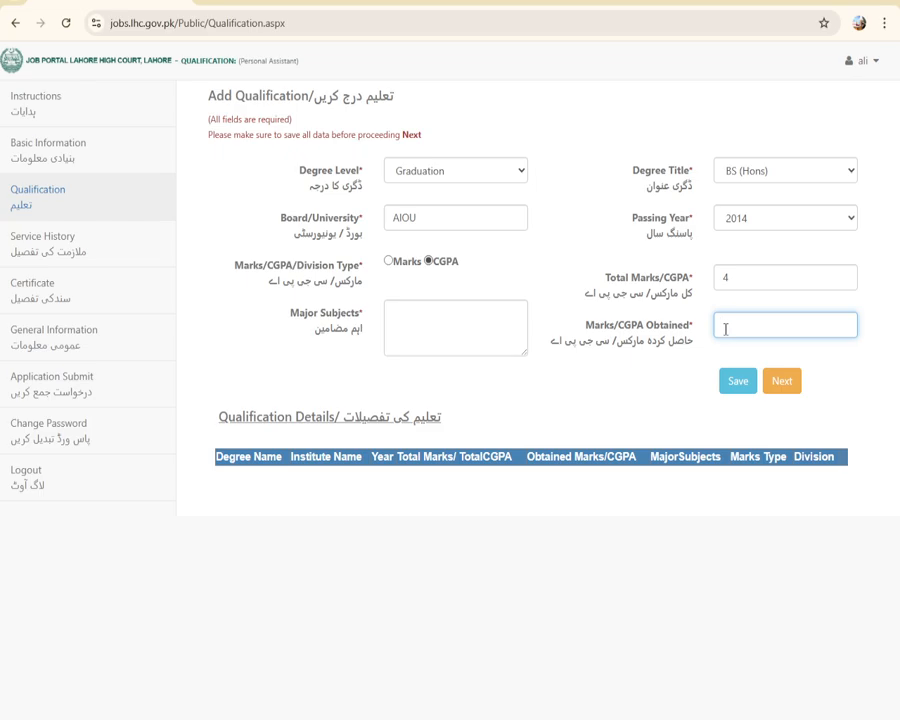
click(436, 327)
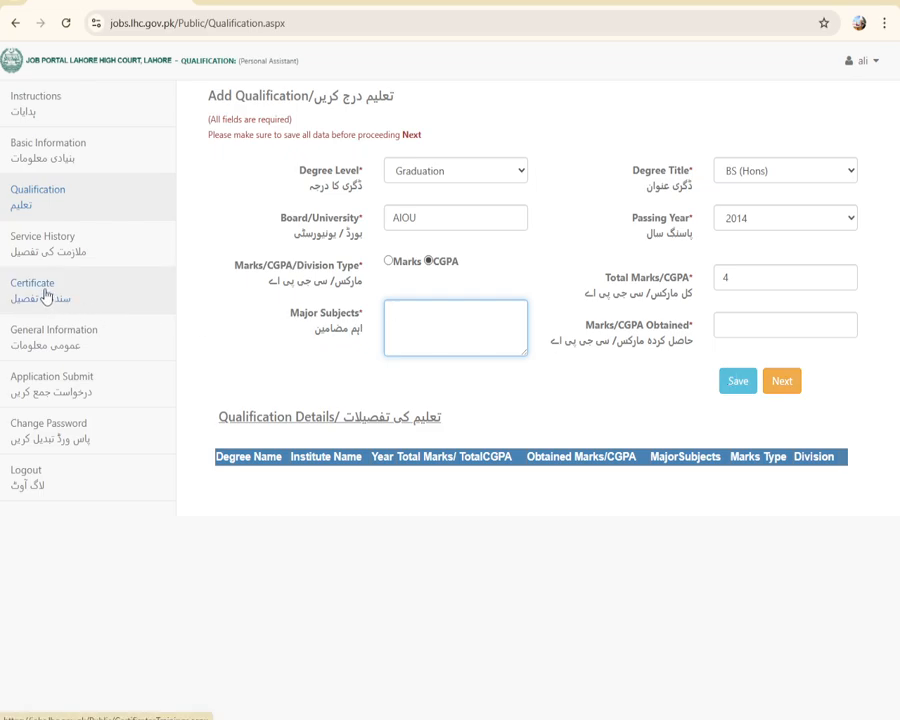
- Review the Service History section's organization, designation, start and end date, job description and job type fields without entering anything
click(52, 245)
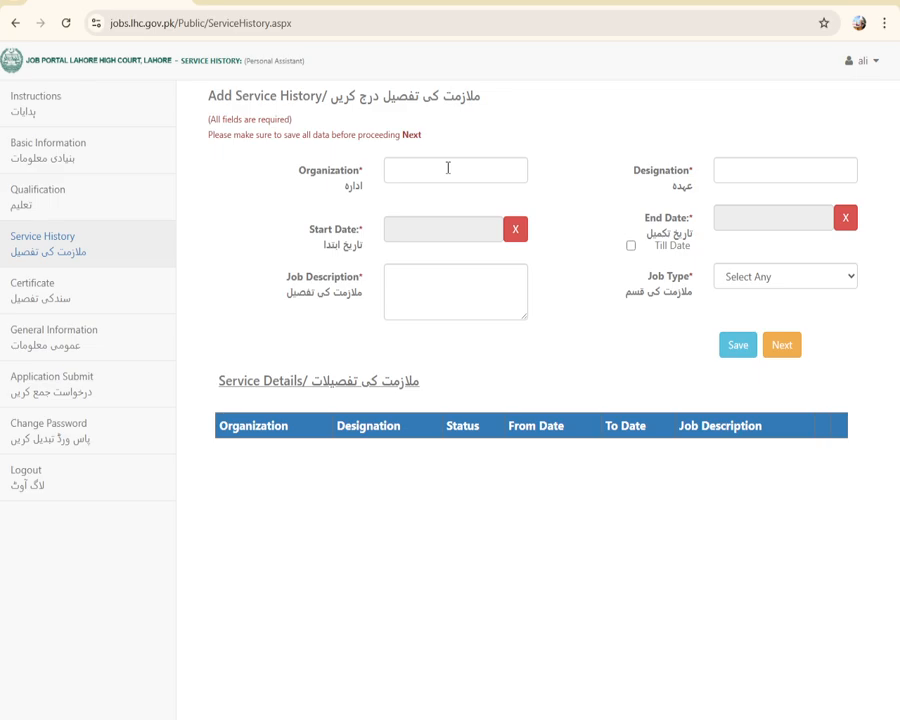
click(447, 168)
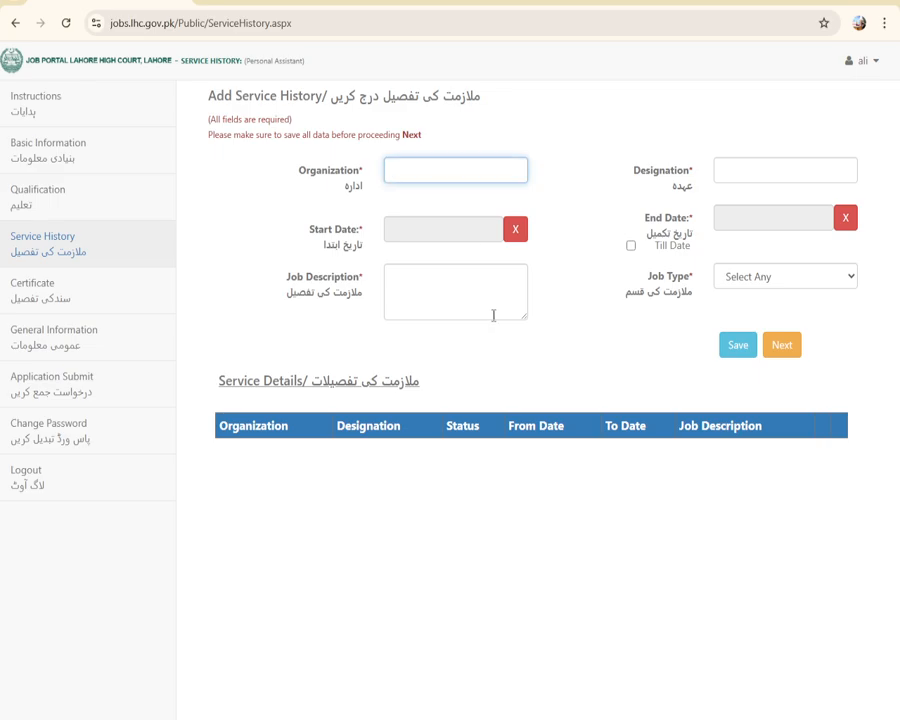
click(742, 173)
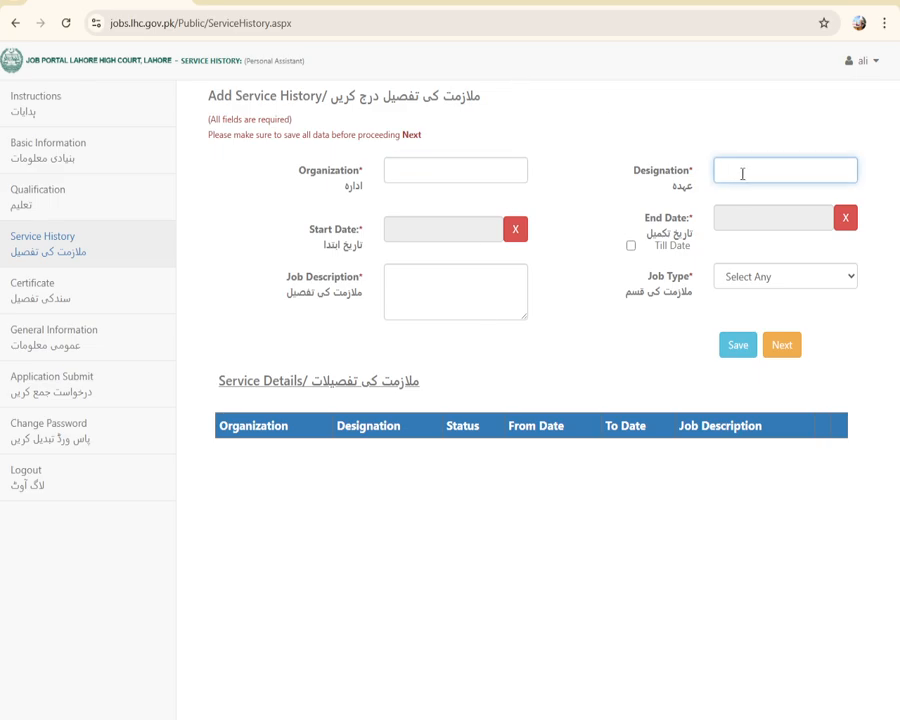
click(480, 230)
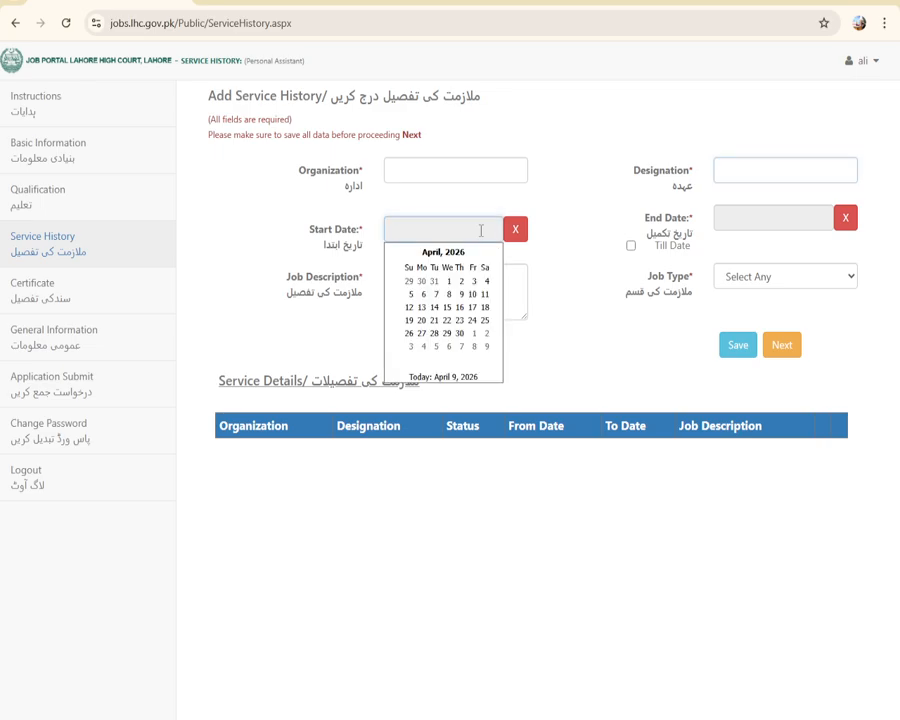
click(762, 226)
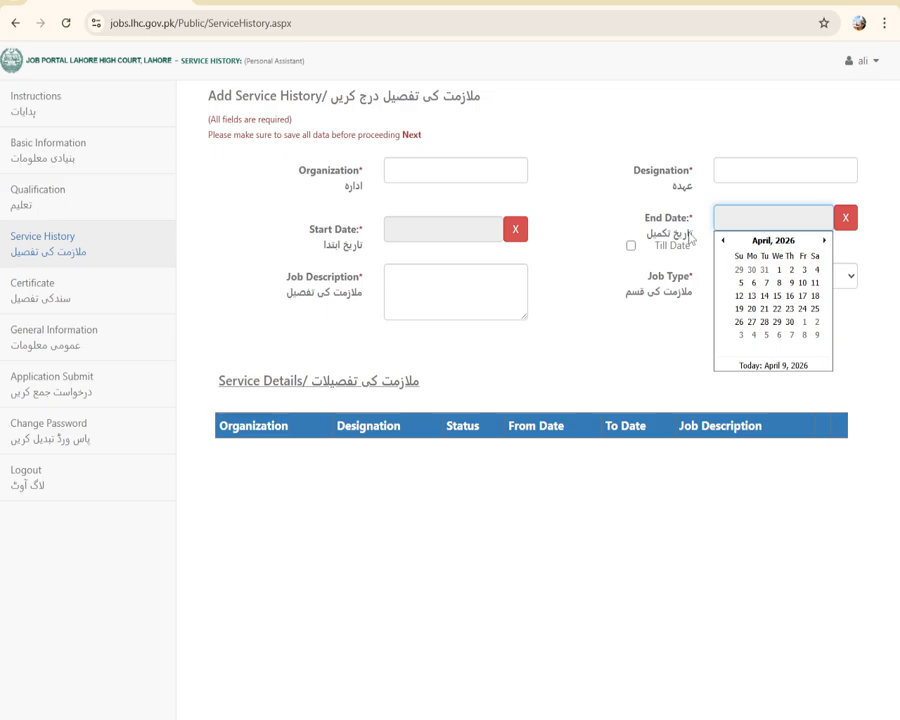
click(477, 281)
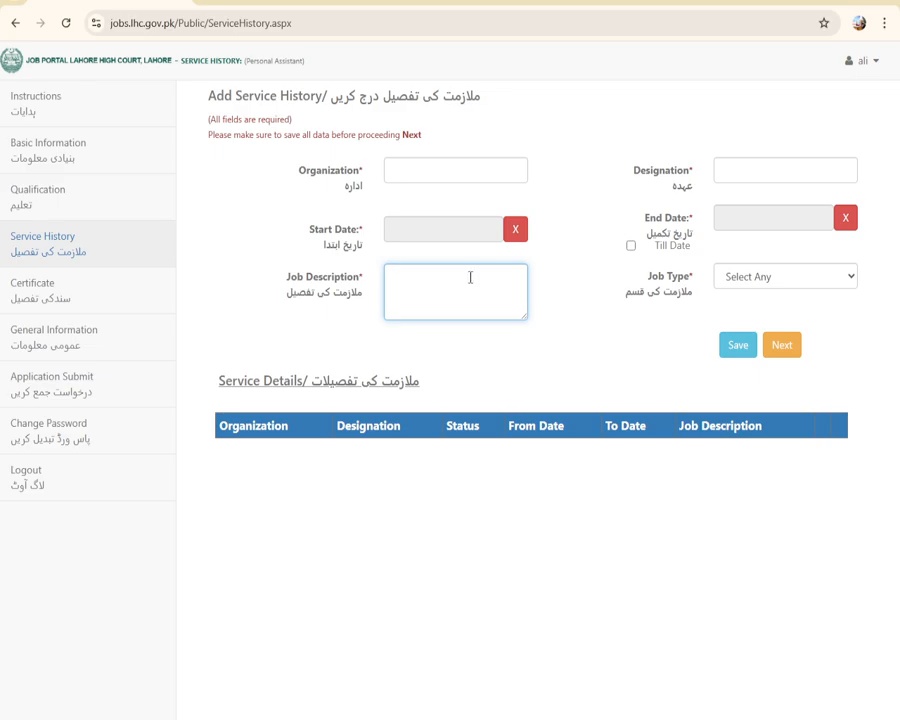
click(738, 280)
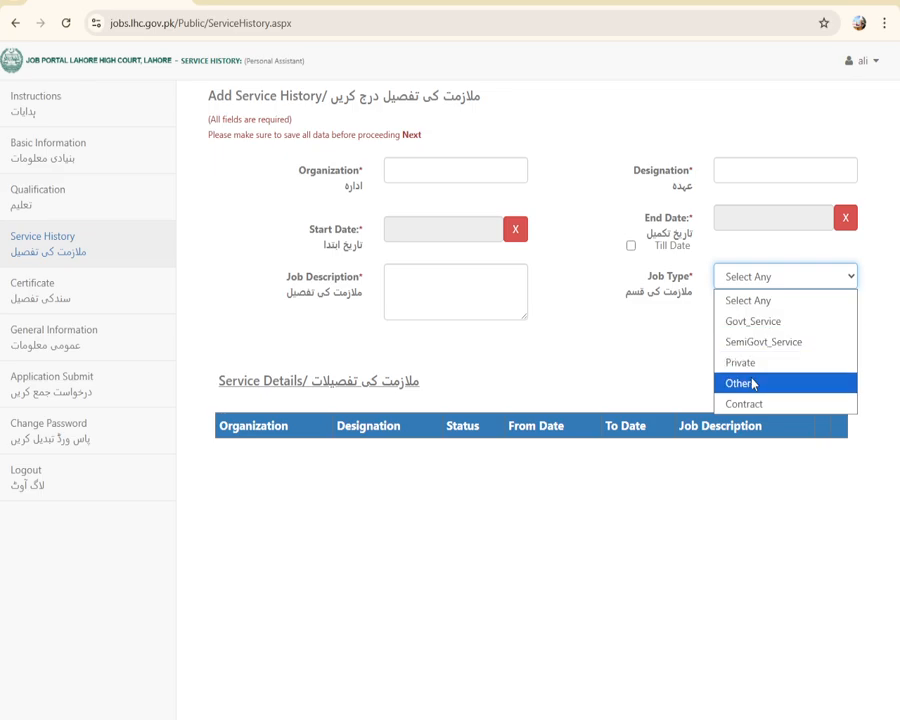
click(646, 357)
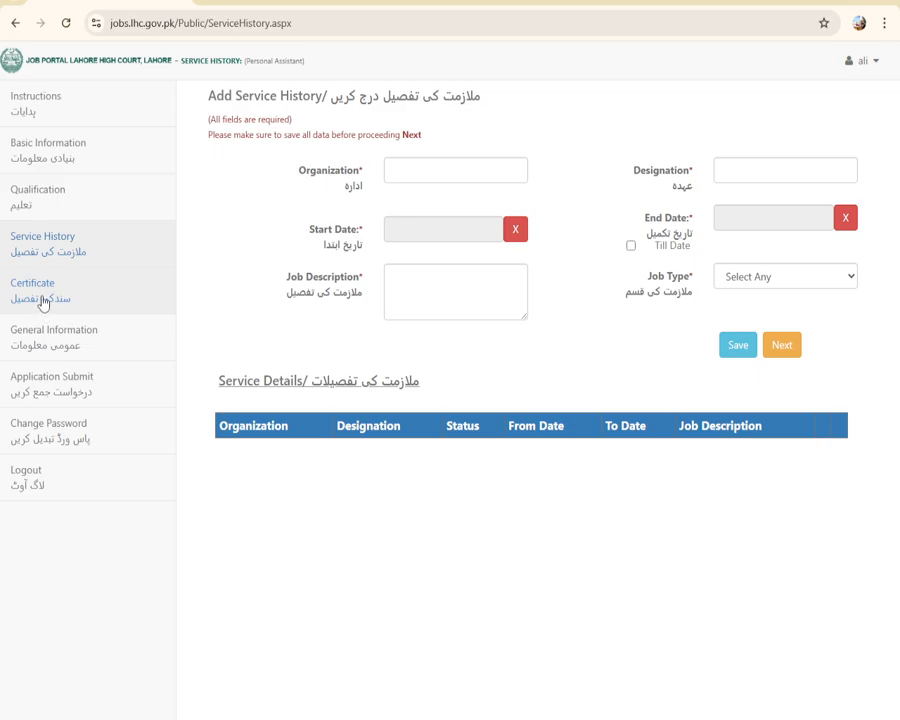
- Review the Certificate section's training title, institute name, start and end date, subjects and detail fields without entering anything
click(44, 300)
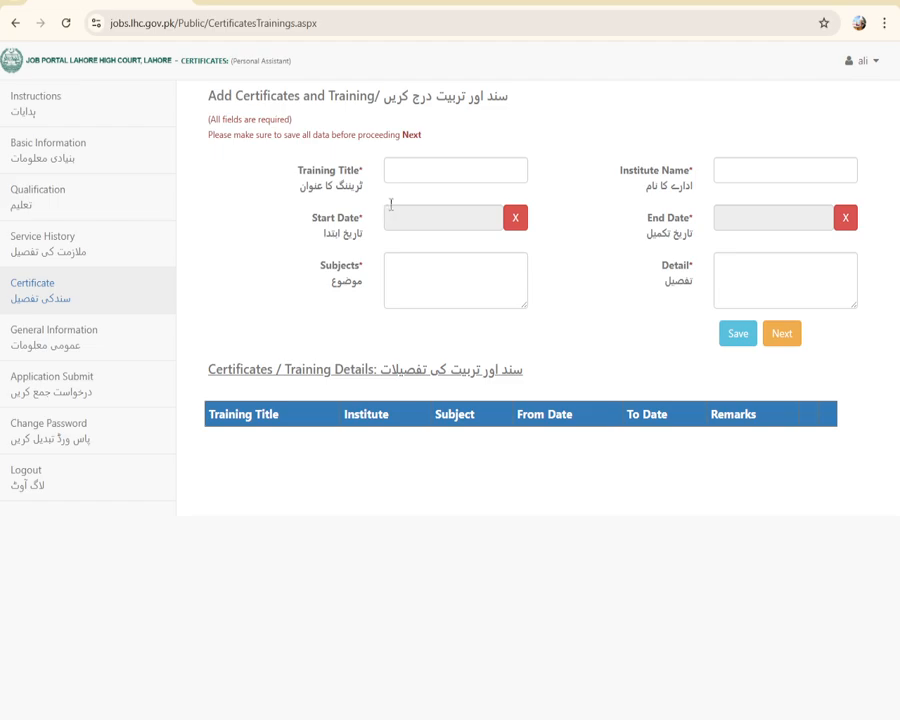
click(410, 169)
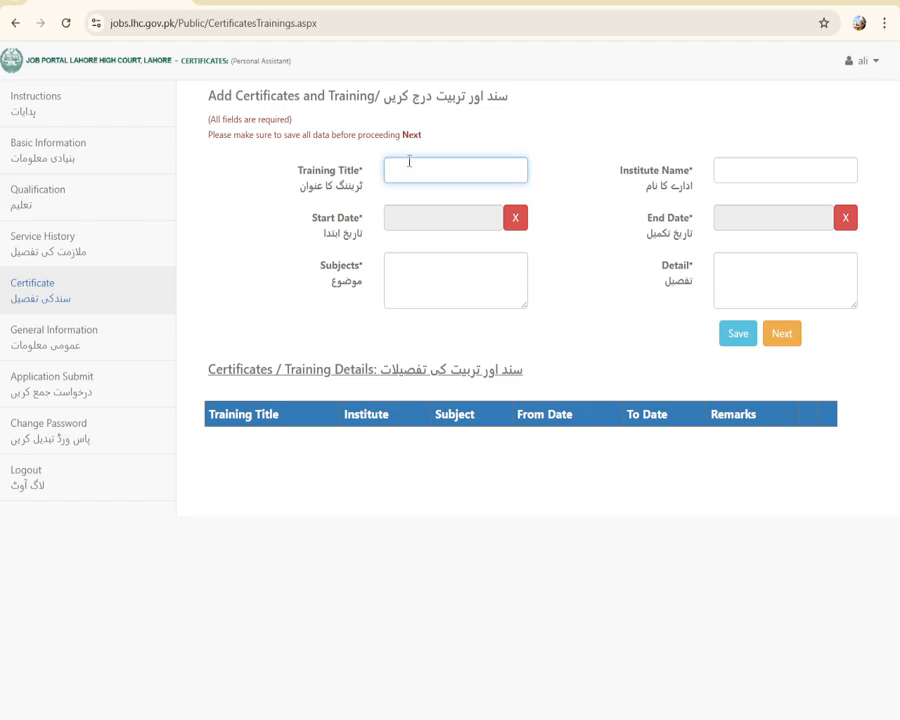
click(749, 171)
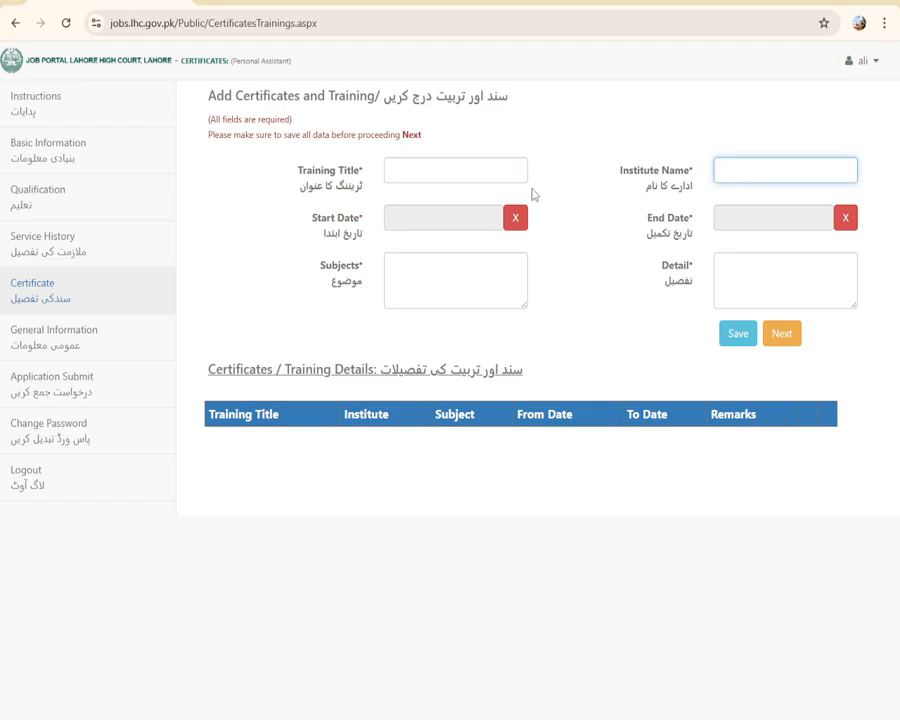
click(462, 216)
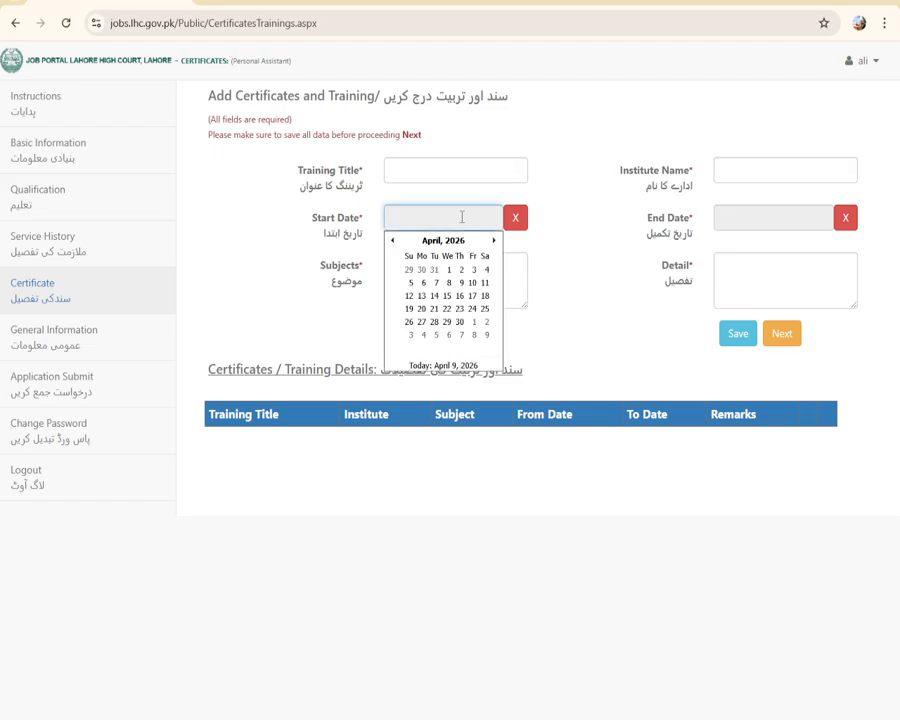
click(752, 216)
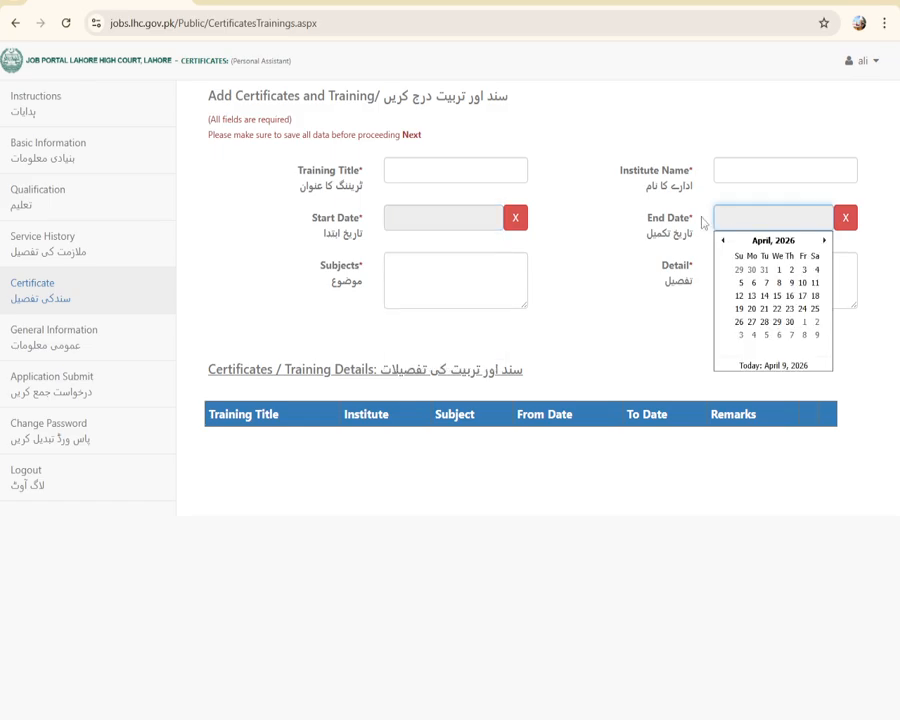
click(448, 277)
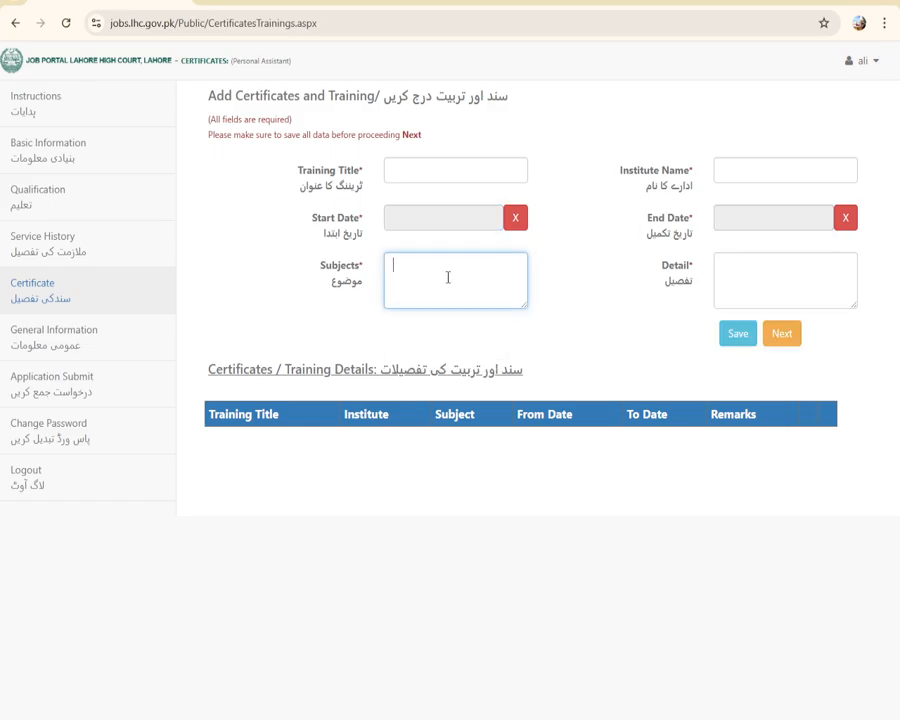
click(749, 279)
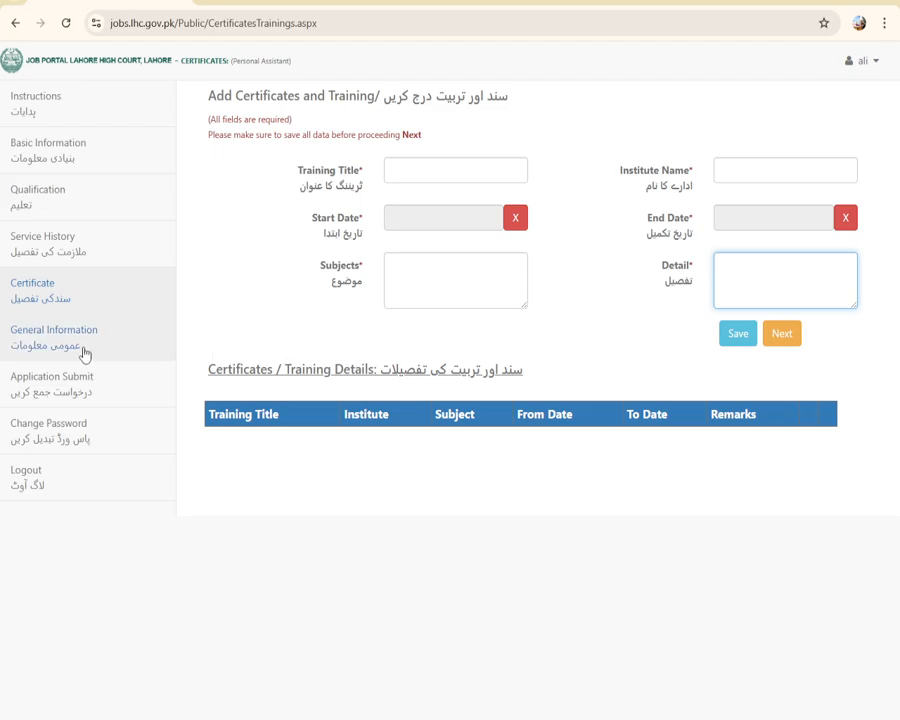
- Open the General Information section and view the answer options for the service termination question without choosing one
click(18, 342)
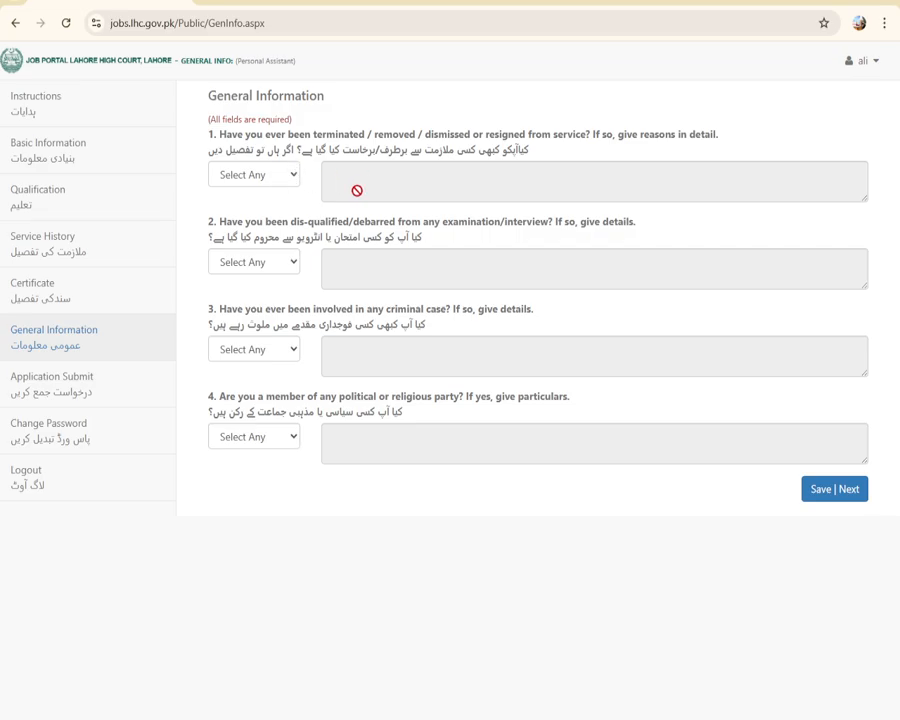
click(295, 182)
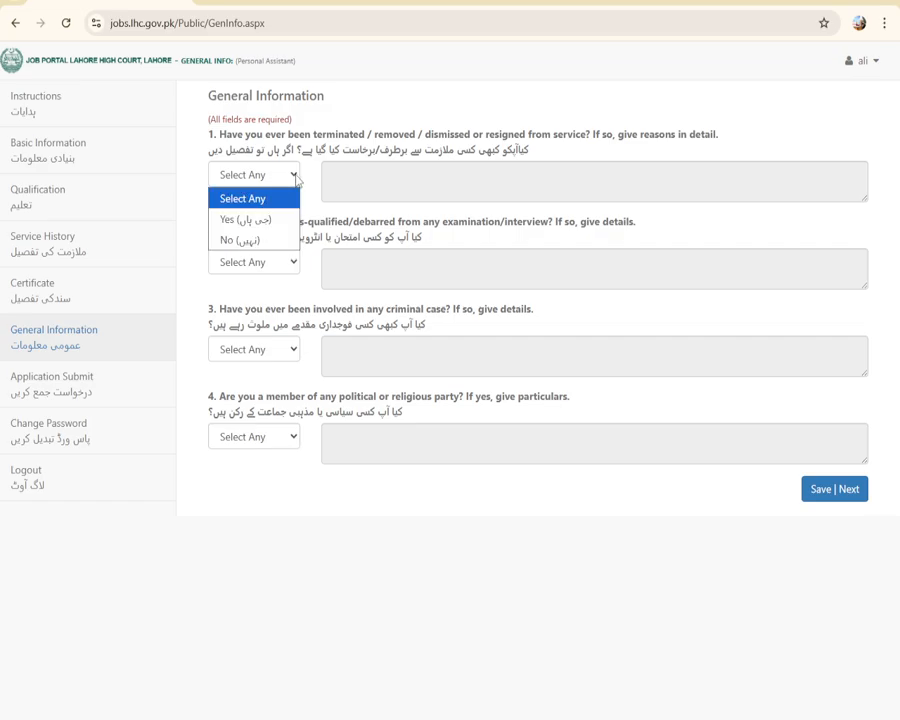
click(361, 248)
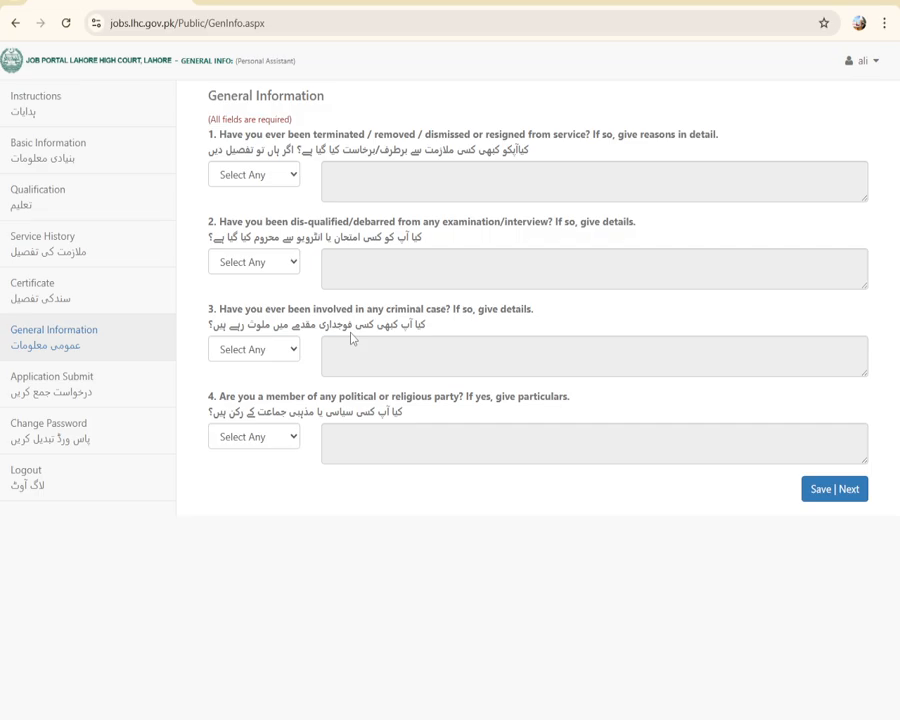
- In the Application Submit section, choose Capture.JPG as the challan image and set the bank name to MCB Bank
click(61, 388)
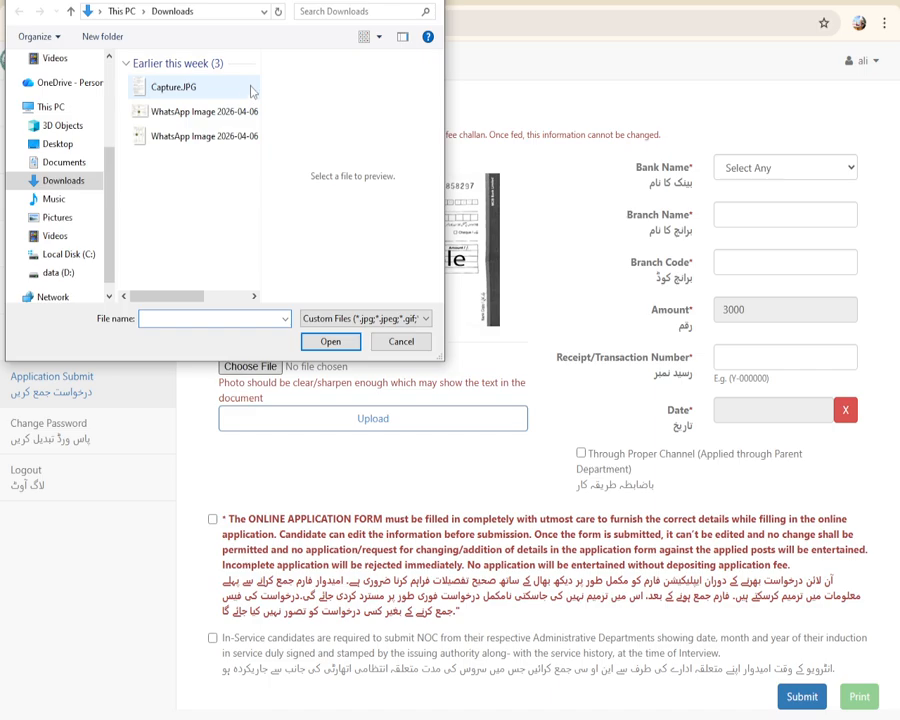
double_click(173, 87)
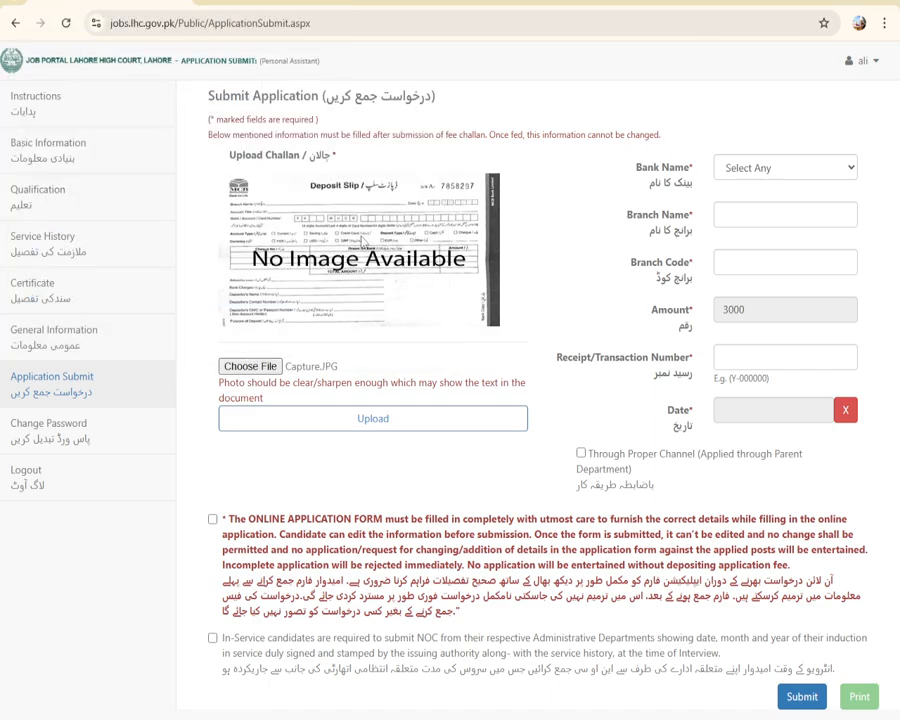
click(778, 176)
click(771, 209)
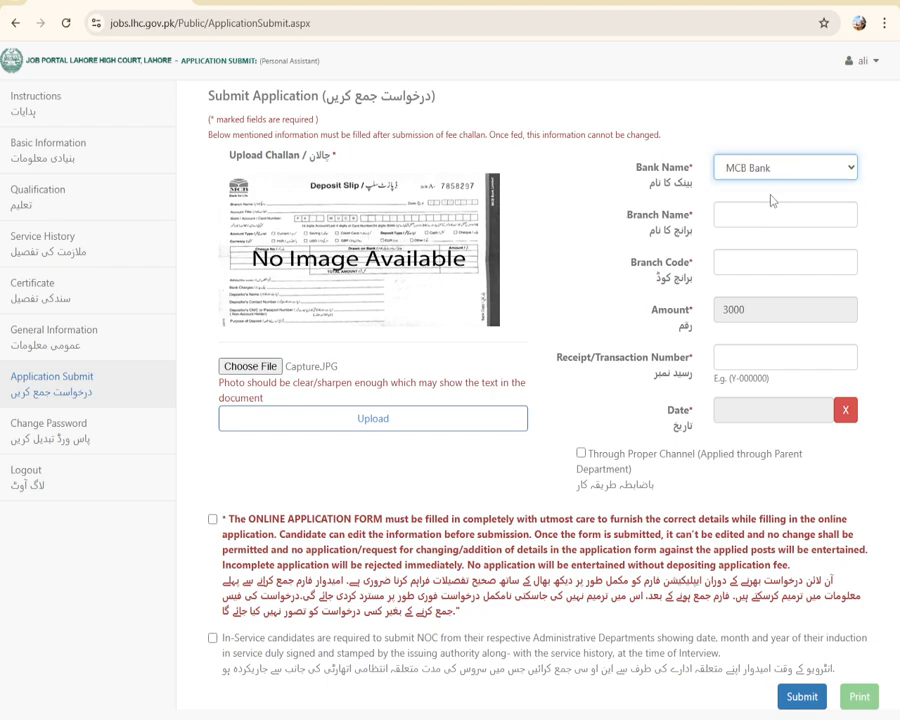
- Review the challan's branch name, branch code, amount and receipt/transaction number fields without entering anything
click(745, 213)
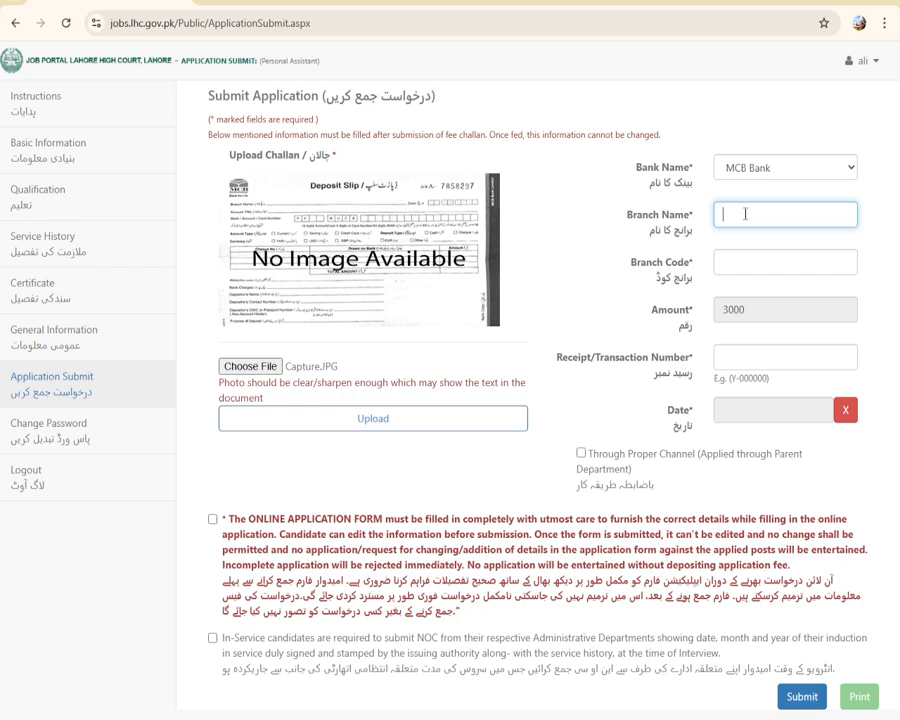
click(743, 264)
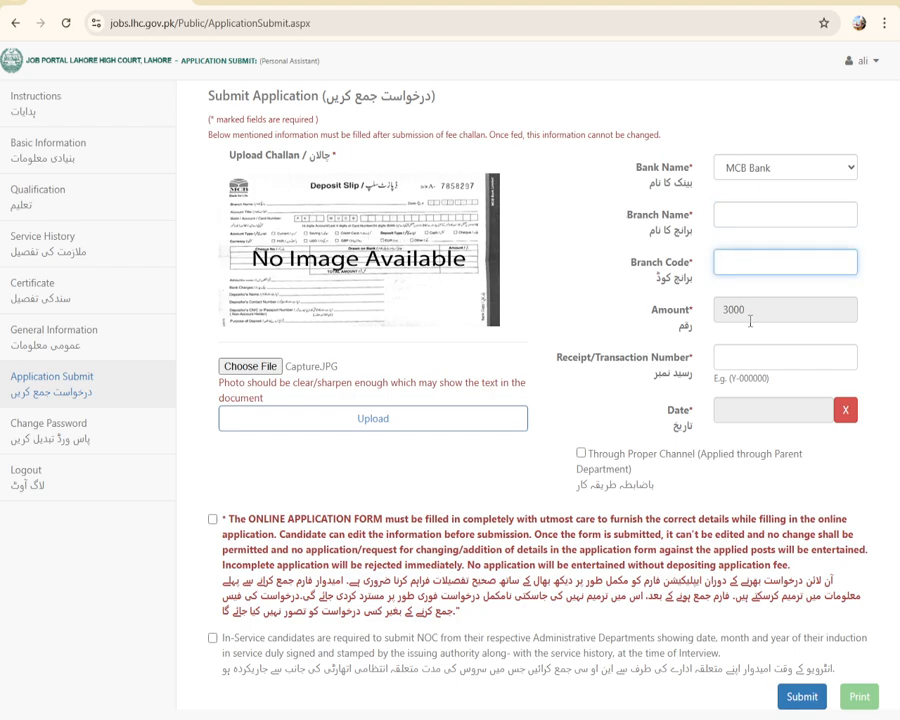
click(755, 312)
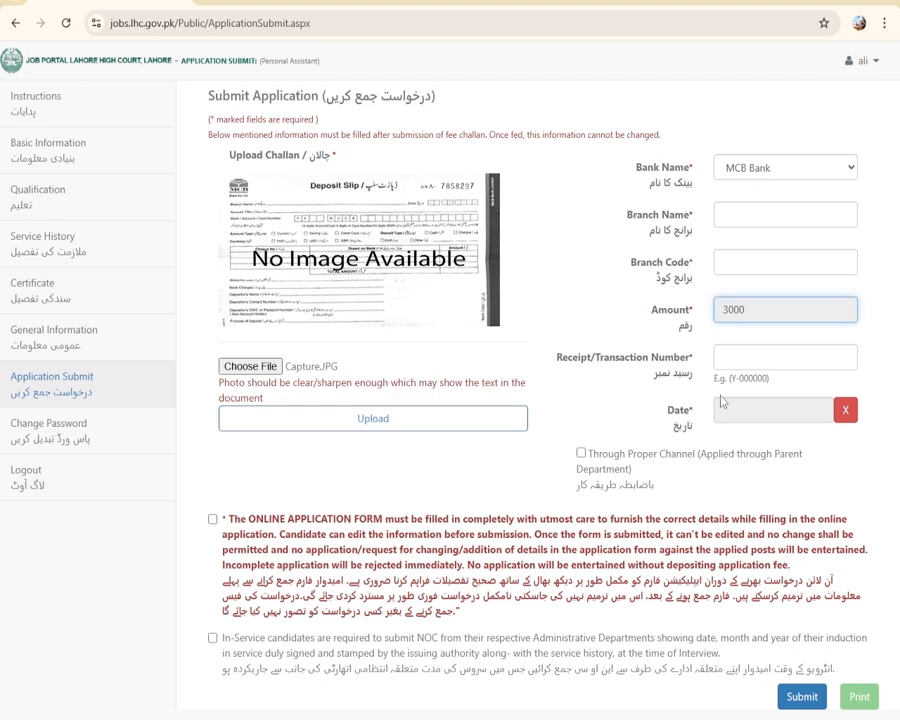
click(742, 359)
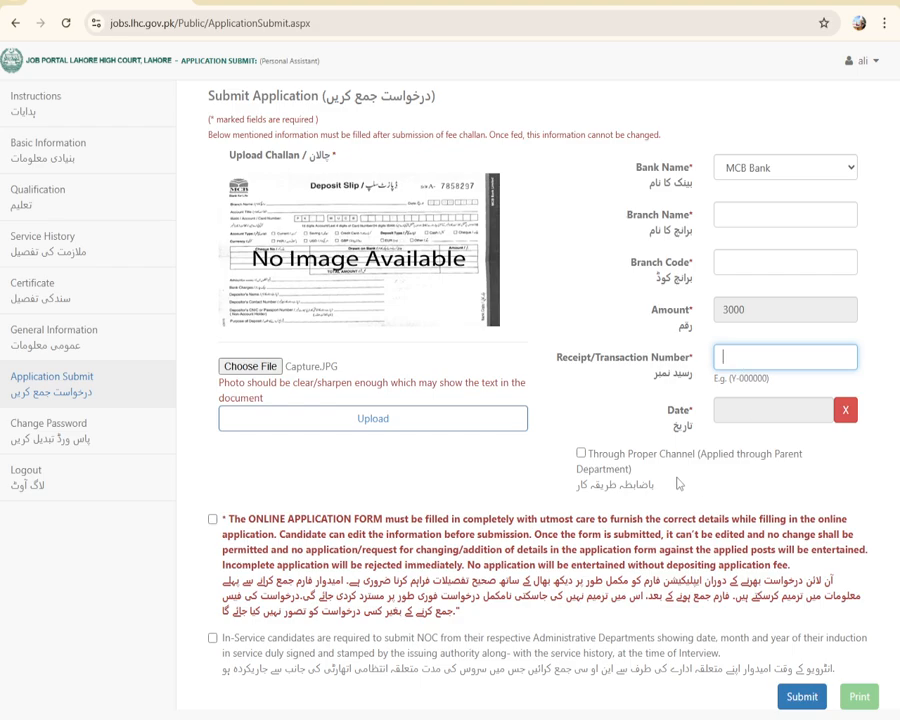
- Mark the application as Through Proper Channel with both declarations accepted, and try to submit it, confirming the submission
click(581, 452)
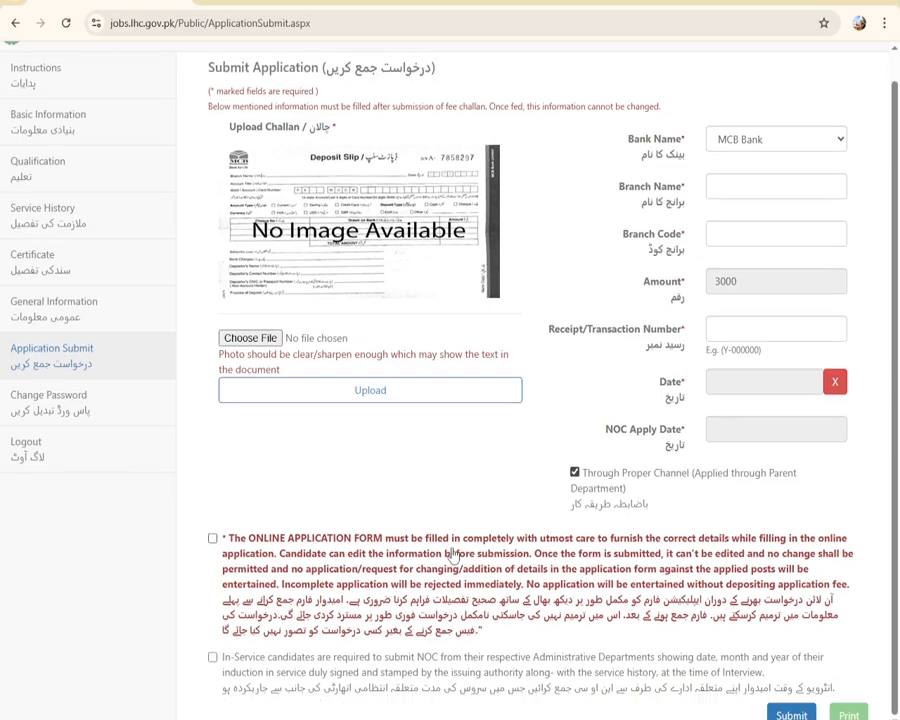
click(212, 538)
click(212, 658)
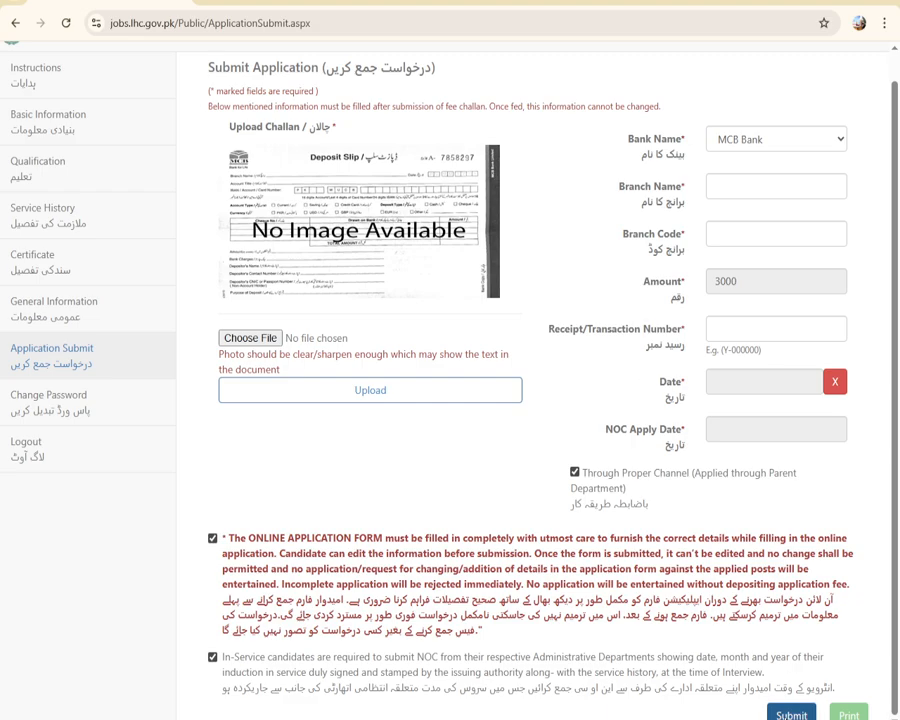
click(790, 712)
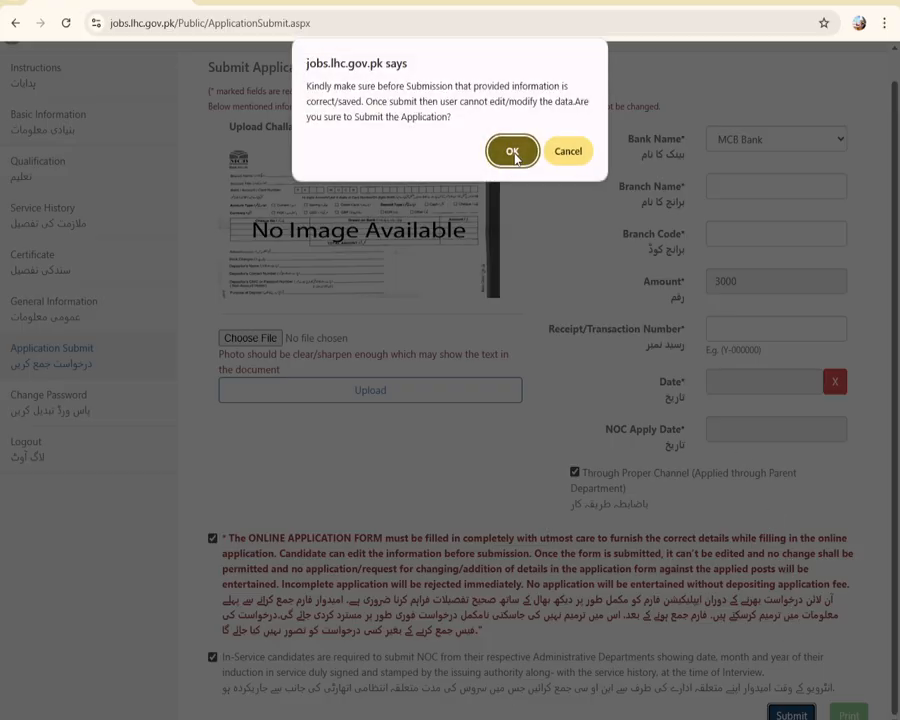
click(514, 154)
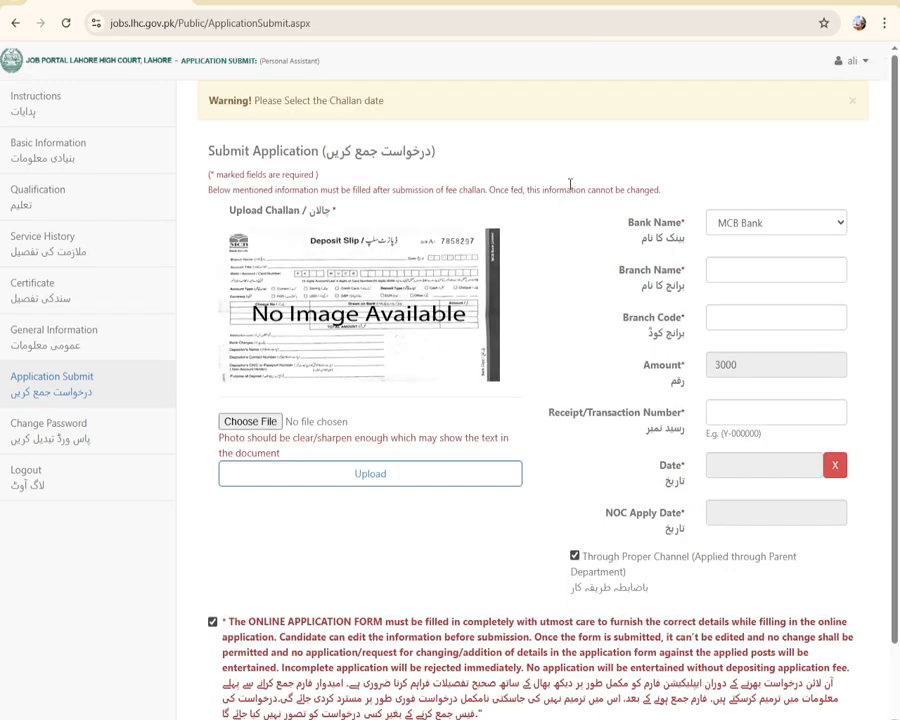